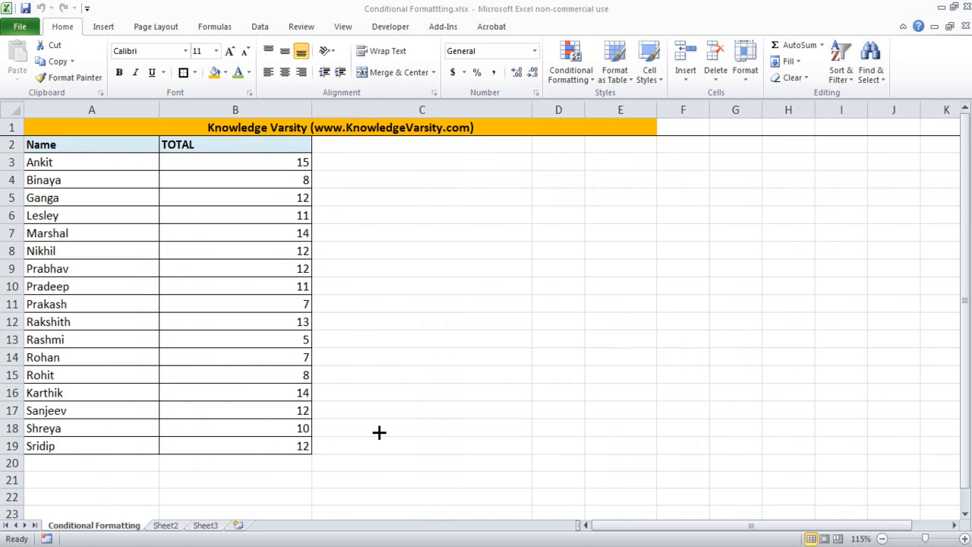
# Fill cell B3 with the standard light green colour
pyautogui.click(238, 144)
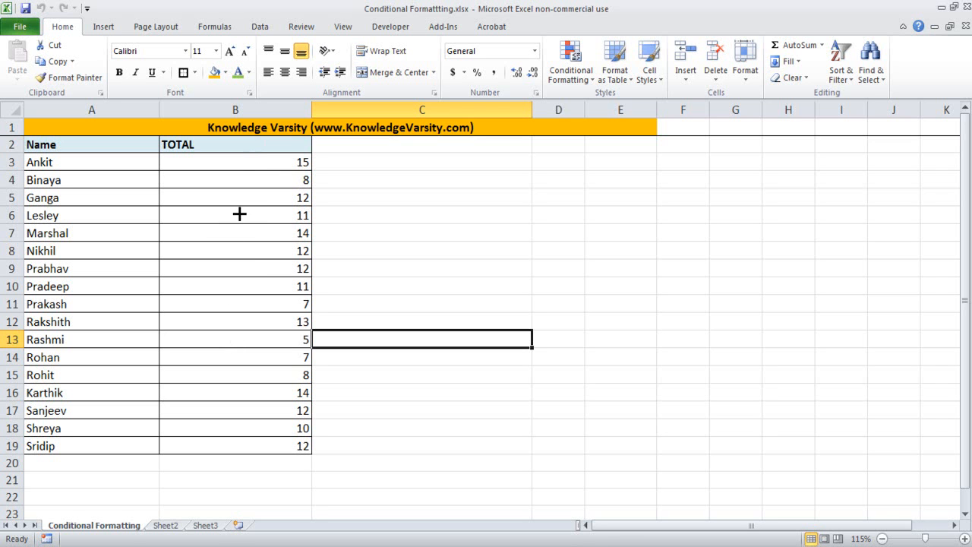
pyautogui.click(251, 170)
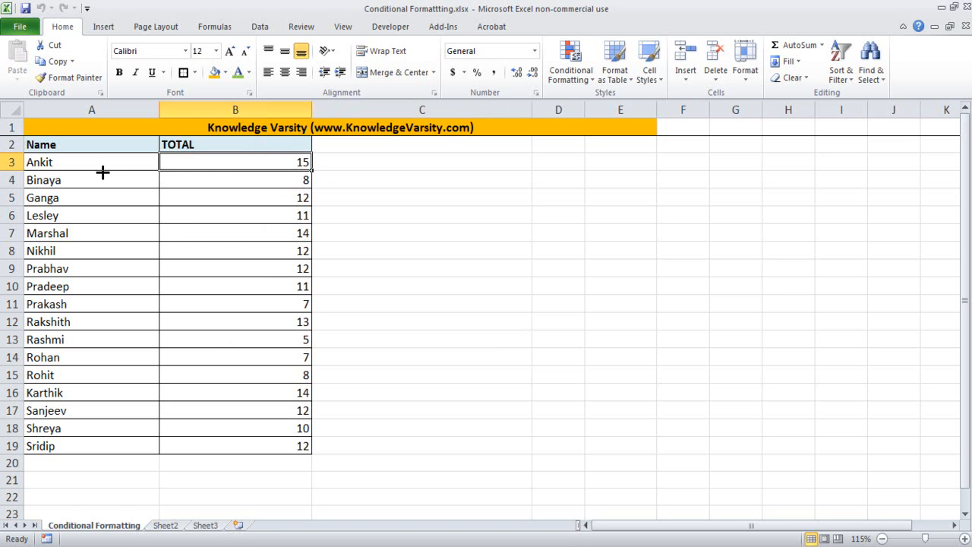
pyautogui.click(226, 73)
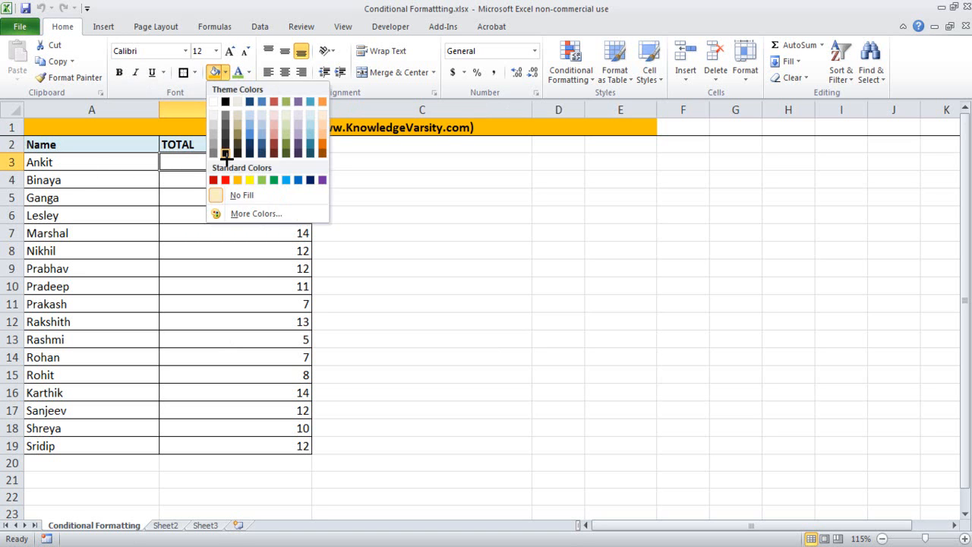
pyautogui.click(261, 179)
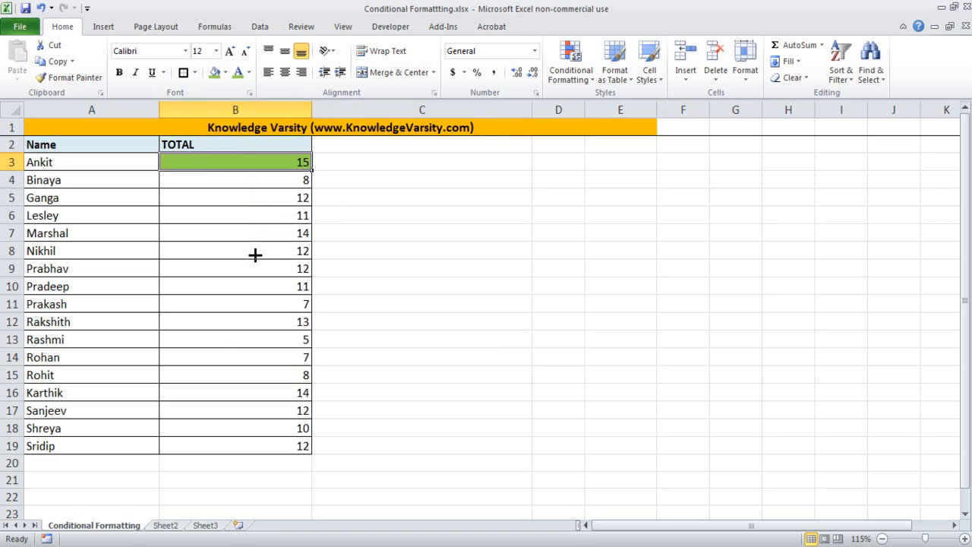
# Repeat the light green fill on cells B7, B12 and B16
pyautogui.click(269, 235)
pyautogui.press('F4')
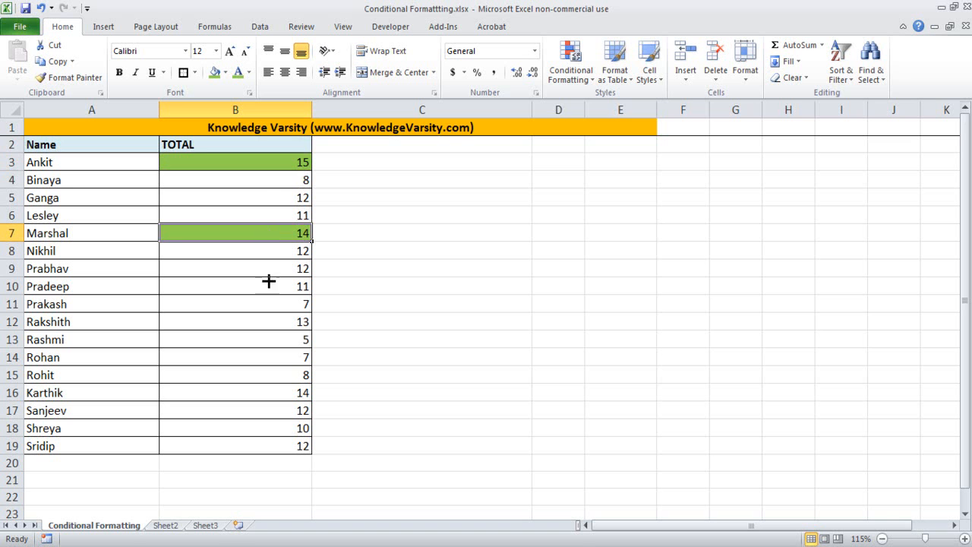
pyautogui.click(259, 326)
pyautogui.press('F4')
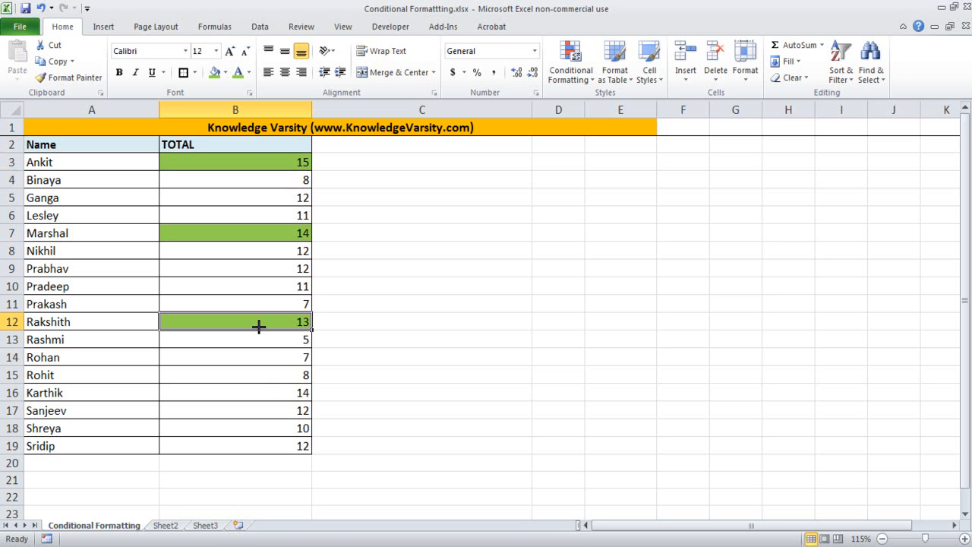
pyautogui.click(259, 393)
pyautogui.press('F4')
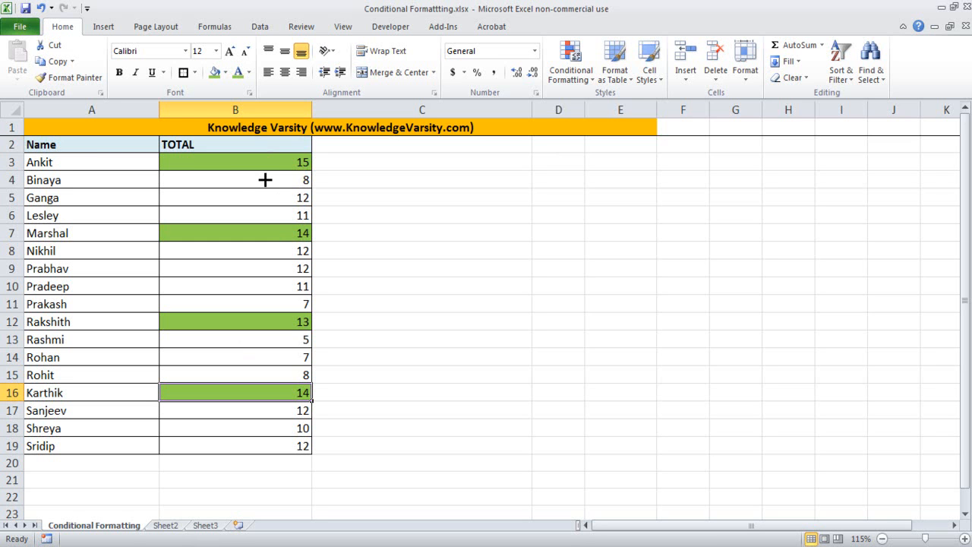
# Undo all four manual green fills in the TOTAL column
pyautogui.hotkey('ctrl', 'z')
pyautogui.hotkey('ctrl', 'z')
pyautogui.hotkey('ctrl', 'z')
pyautogui.hotkey('ctrl', 'z')
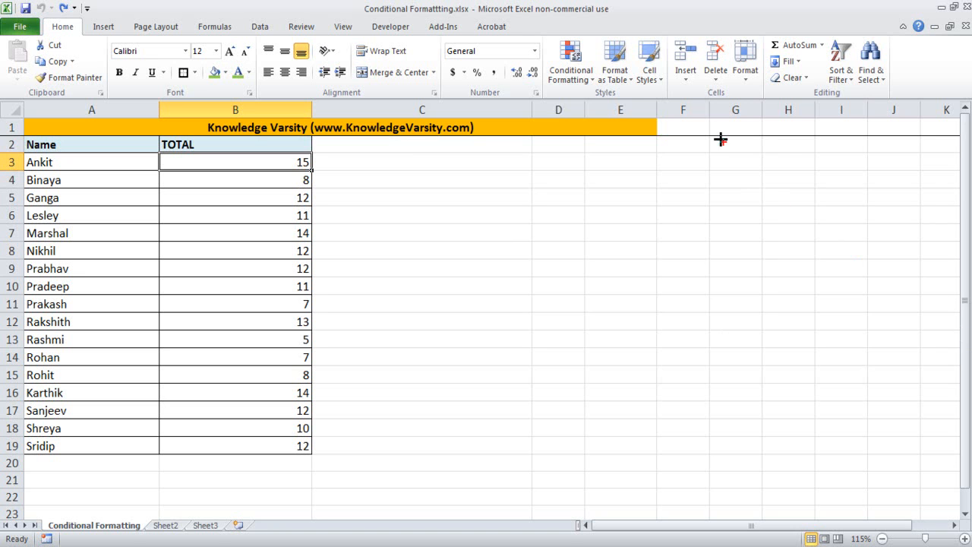
pyautogui.moveTo(624, 101)
pyautogui.mouseDown()
pyautogui.moveTo(603, 84)
pyautogui.moveTo(625, 104)
pyautogui.moveTo(627, 85)
pyautogui.mouseUp()
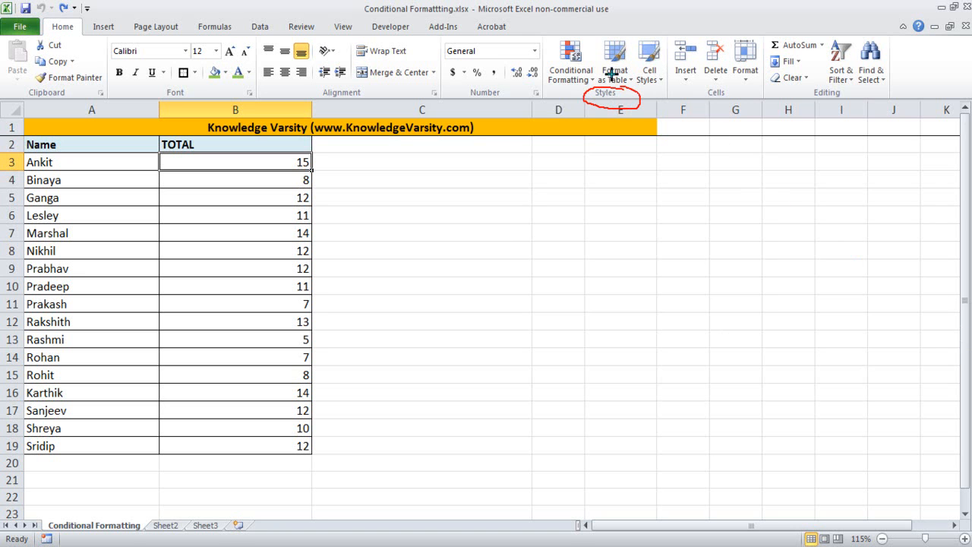
pyautogui.moveTo(587, 32)
pyautogui.mouseDown()
pyautogui.moveTo(544, 88)
pyautogui.moveTo(604, 90)
pyautogui.moveTo(590, 39)
pyautogui.mouseUp()
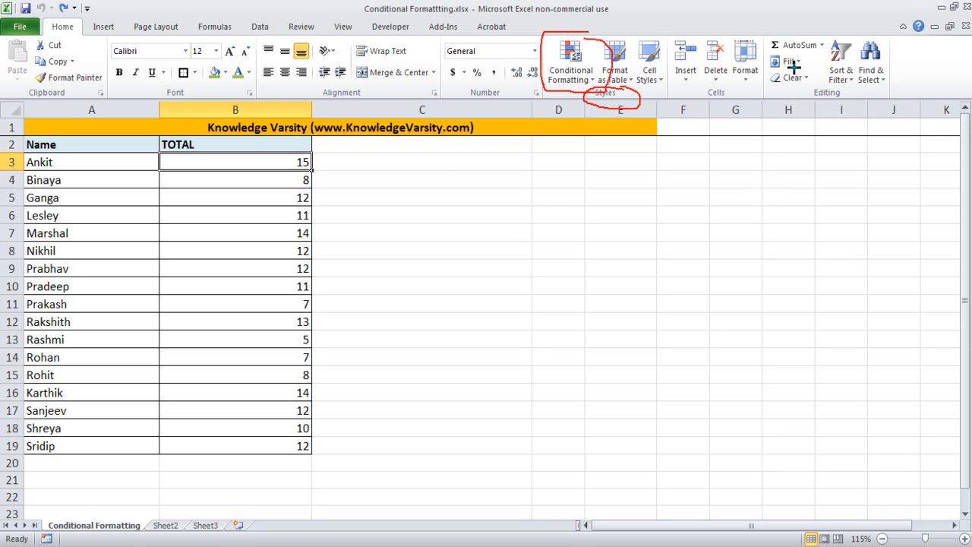
pyautogui.moveTo(332, 163)
pyautogui.mouseDown()
pyautogui.moveTo(345, 152)
pyautogui.moveTo(317, 162)
pyautogui.mouseUp()
pyautogui.click(288, 162)
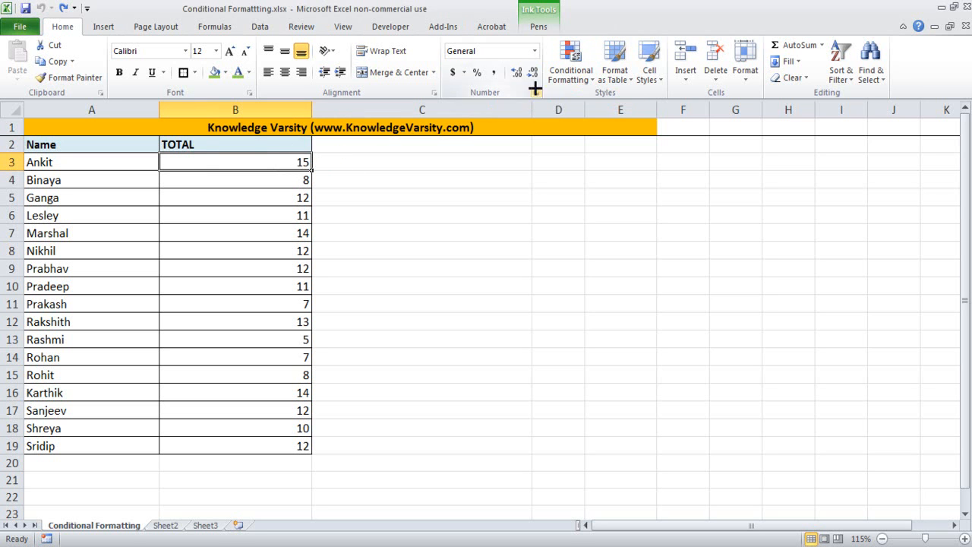
# Examine the Highlight Cells Rules available under Conditional Formatting, from Greater Than to More Rules
pyautogui.click(569, 80)
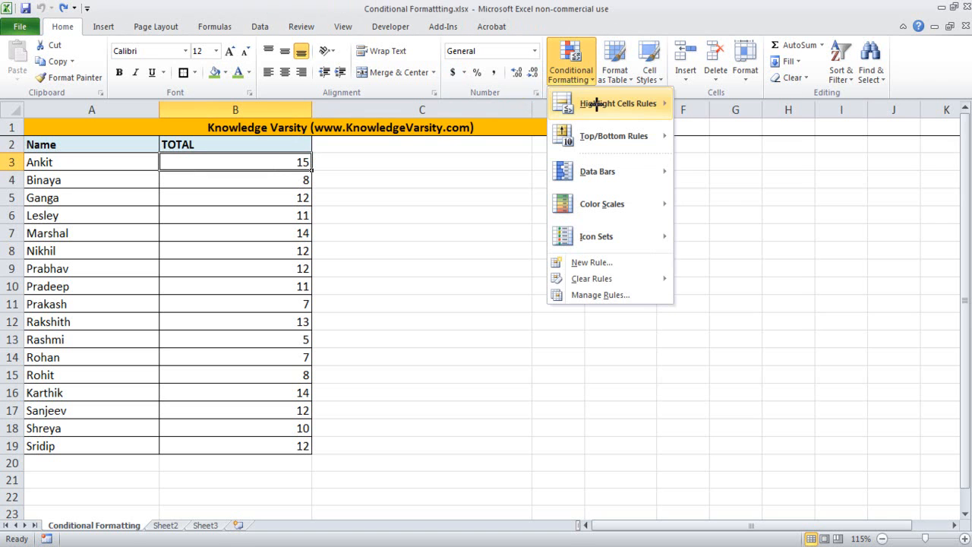
pyautogui.moveTo(618, 118)
pyautogui.moveTo(605, 111)
pyautogui.mouseDown()
pyautogui.moveTo(582, 95)
pyautogui.moveTo(585, 118)
pyautogui.moveTo(657, 101)
pyautogui.moveTo(594, 93)
pyautogui.mouseUp()
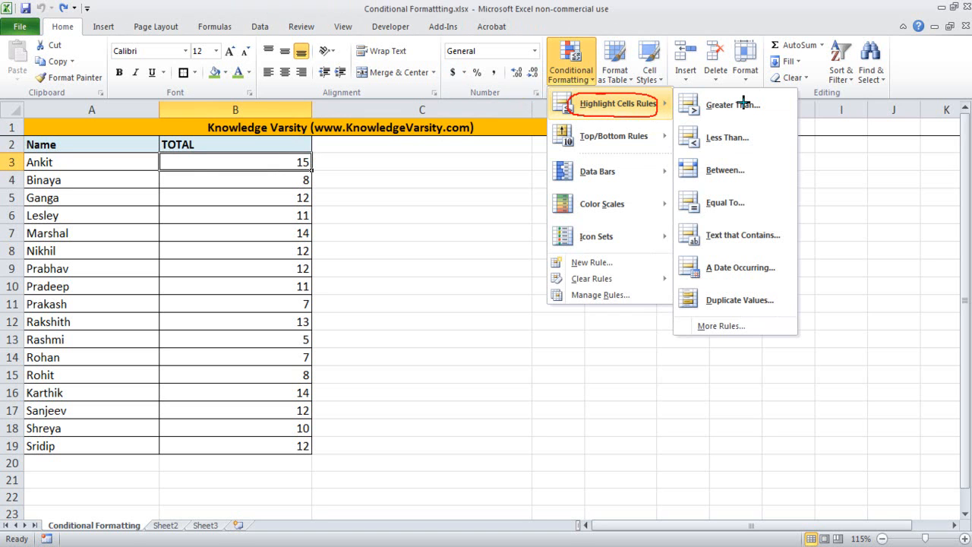
pyautogui.moveTo(769, 101); pyautogui.dragTo(795, 93)
pyautogui.moveTo(757, 139); pyautogui.dragTo(783, 132)
pyautogui.moveTo(762, 167); pyautogui.dragTo(787, 160)
pyautogui.moveTo(757, 200); pyautogui.dragTo(783, 196)
pyautogui.moveTo(711, 246)
pyautogui.mouseDown()
pyautogui.moveTo(768, 243)
pyautogui.moveTo(759, 244)
pyautogui.mouseUp()
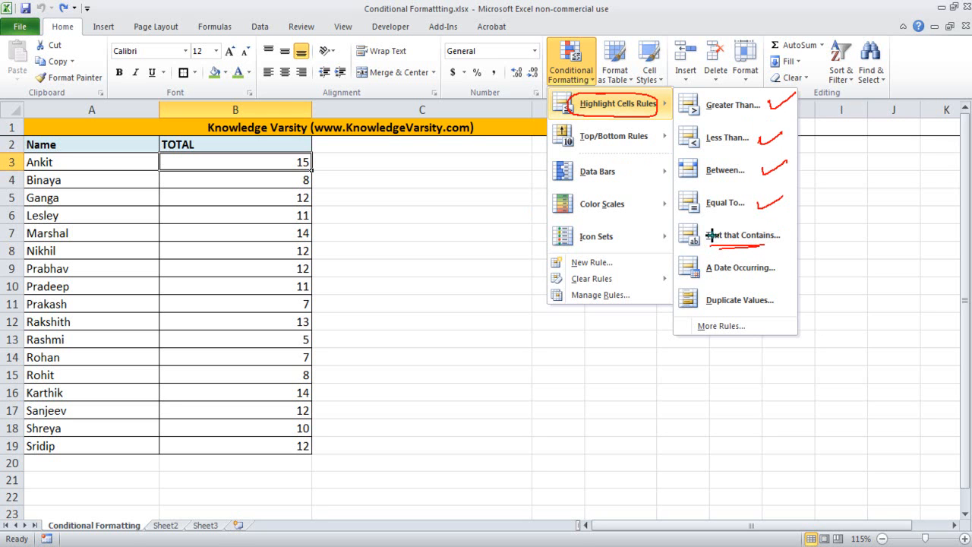
pyautogui.moveTo(713, 279); pyautogui.dragTo(760, 277)
pyautogui.moveTo(714, 314)
pyautogui.mouseDown()
pyautogui.moveTo(767, 311)
pyautogui.moveTo(690, 326)
pyautogui.moveTo(710, 324)
pyautogui.mouseUp()
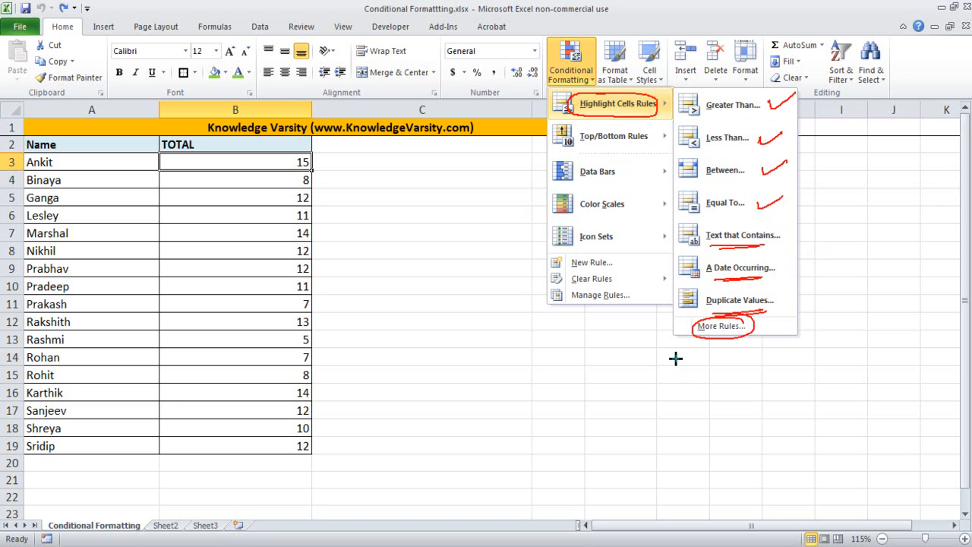
pyautogui.moveTo(662, 381)
pyautogui.mouseDown()
pyautogui.moveTo(701, 335)
pyautogui.moveTo(709, 397)
pyautogui.moveTo(740, 391)
pyautogui.moveTo(710, 410)
pyautogui.mouseUp()
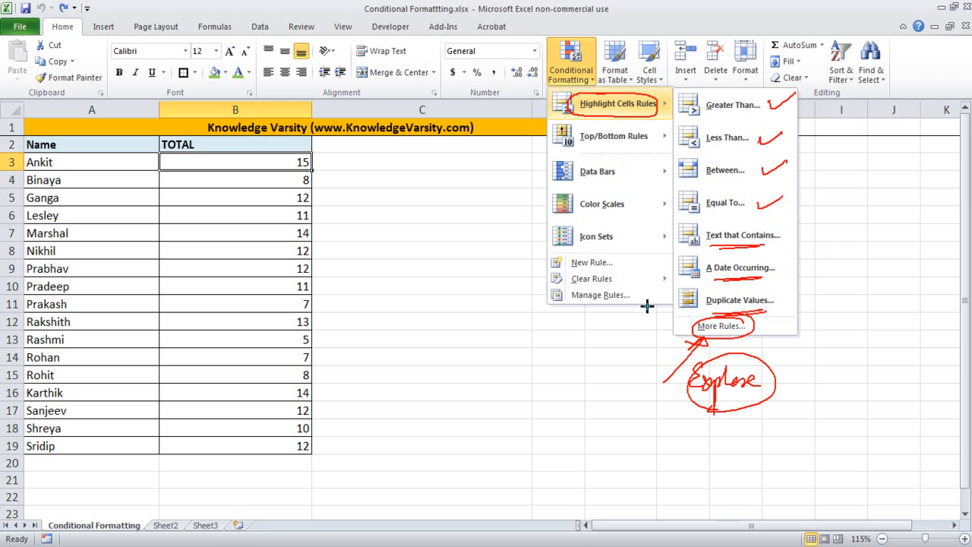
pyautogui.moveTo(709, 118); pyautogui.dragTo(750, 117)
pyautogui.moveTo(839, 155)
pyautogui.mouseDown()
pyautogui.moveTo(833, 172)
pyautogui.moveTo(846, 179)
pyautogui.mouseUp()
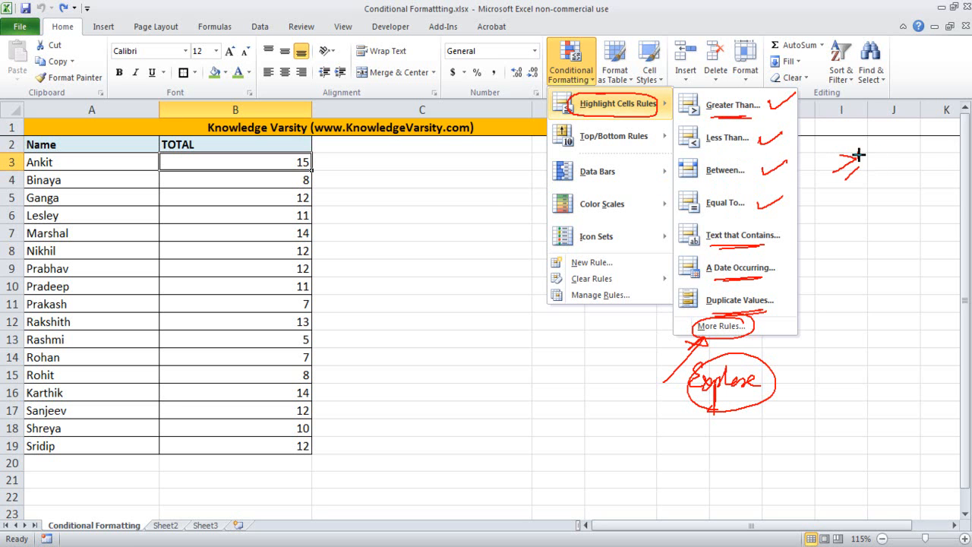
pyautogui.moveTo(871, 145)
pyautogui.mouseDown()
pyautogui.moveTo(871, 172)
pyautogui.moveTo(882, 170)
pyautogui.moveTo(829, 189)
pyautogui.moveTo(905, 139)
pyautogui.mouseUp()
pyautogui.moveTo(859, 218)
pyautogui.mouseDown()
pyautogui.moveTo(851, 228)
pyautogui.moveTo(885, 210)
pyautogui.moveTo(909, 227)
pyautogui.moveTo(909, 213)
pyautogui.moveTo(905, 238)
pyautogui.mouseUp()
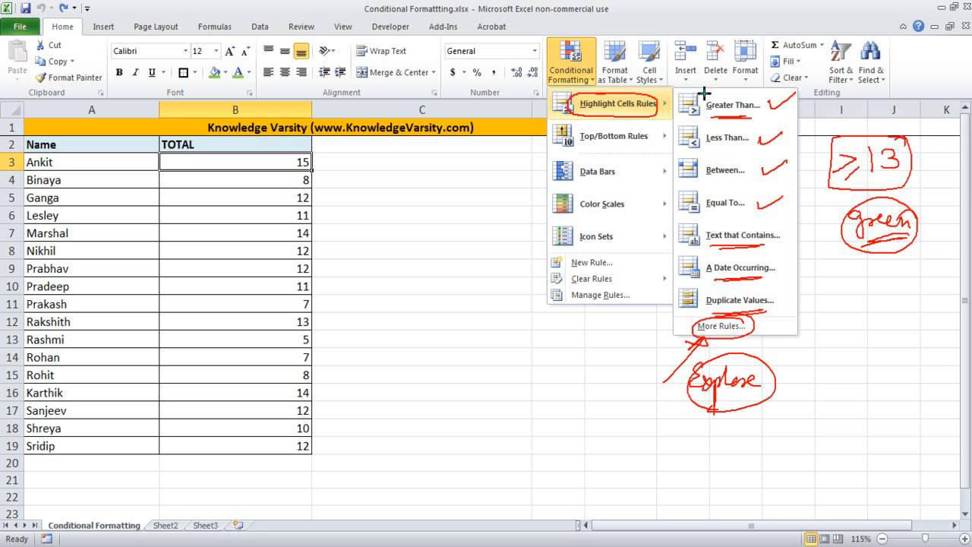
pyautogui.moveTo(720, 87)
pyautogui.mouseDown()
pyautogui.moveTo(678, 92)
pyautogui.moveTo(759, 110)
pyautogui.moveTo(717, 87)
pyautogui.mouseUp()
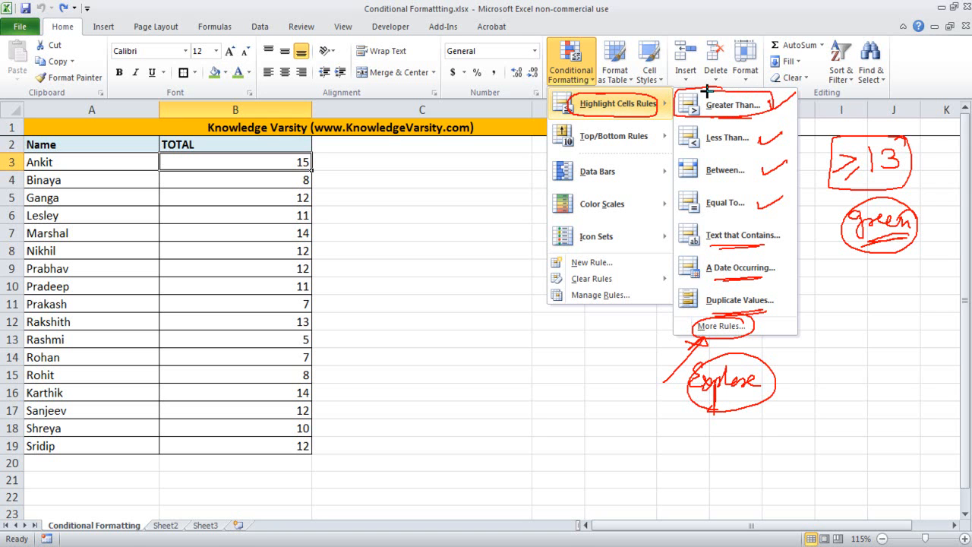
pyautogui.press('Escape')
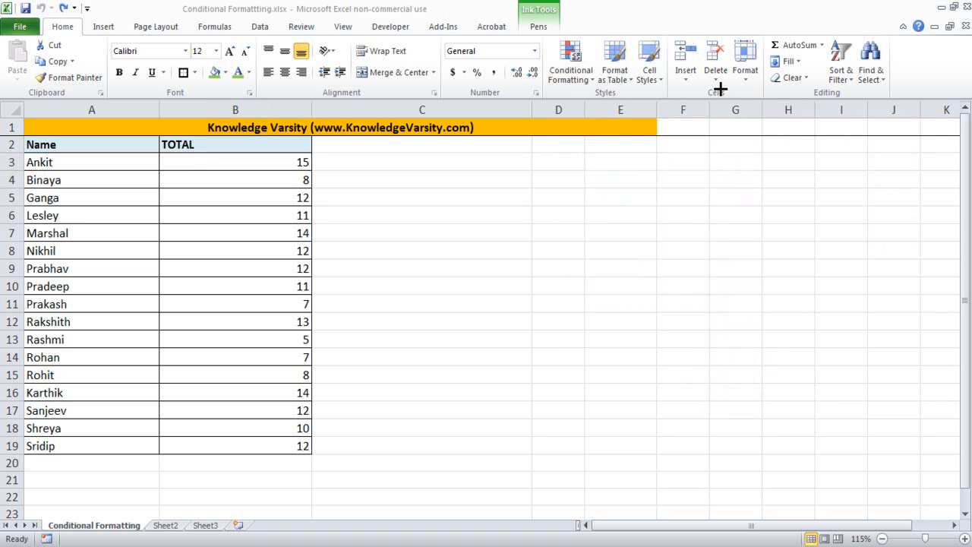
# Set up a Greater Than highlight rule for cell B3 with value 13 and Green Fill with Dark Green Text
pyautogui.click(585, 79)
pyautogui.moveTo(621, 104)
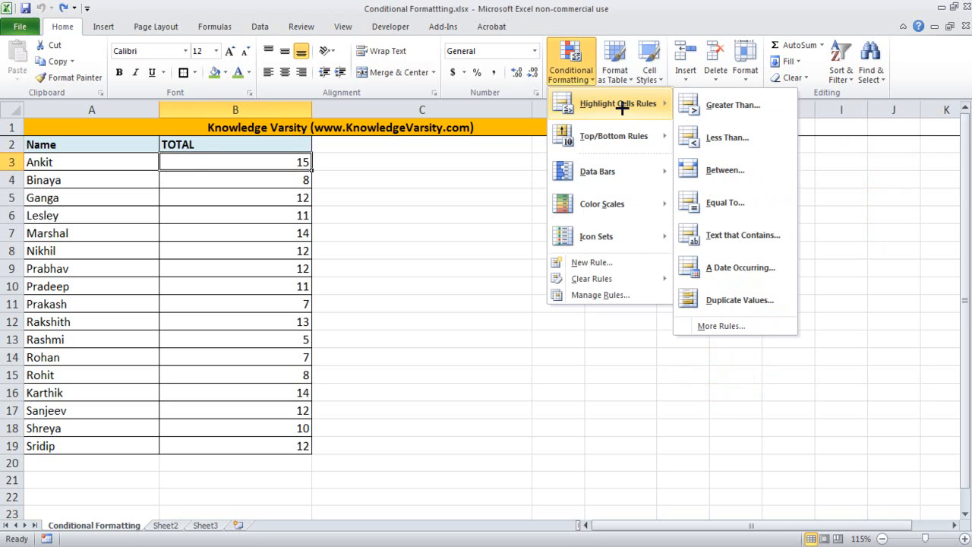
pyautogui.click(721, 109)
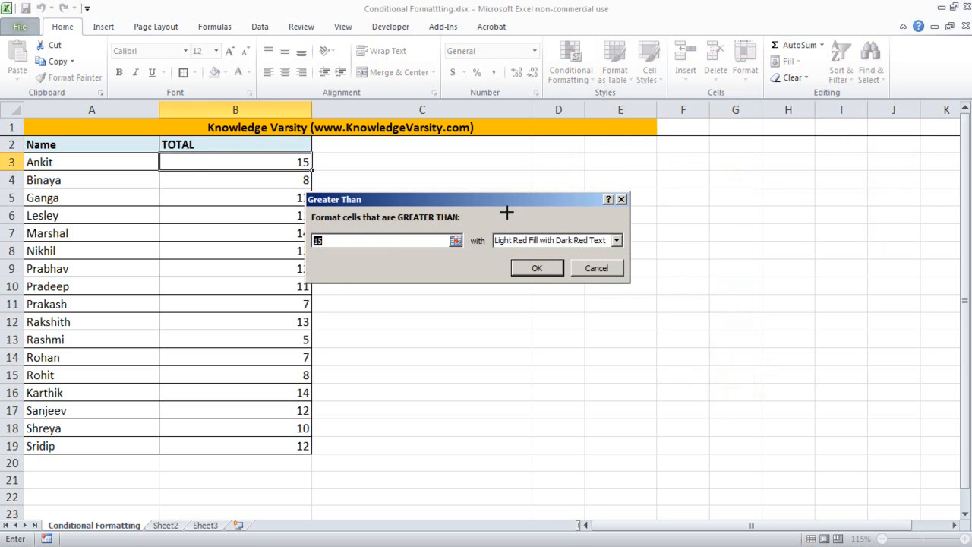
pyautogui.write('13')
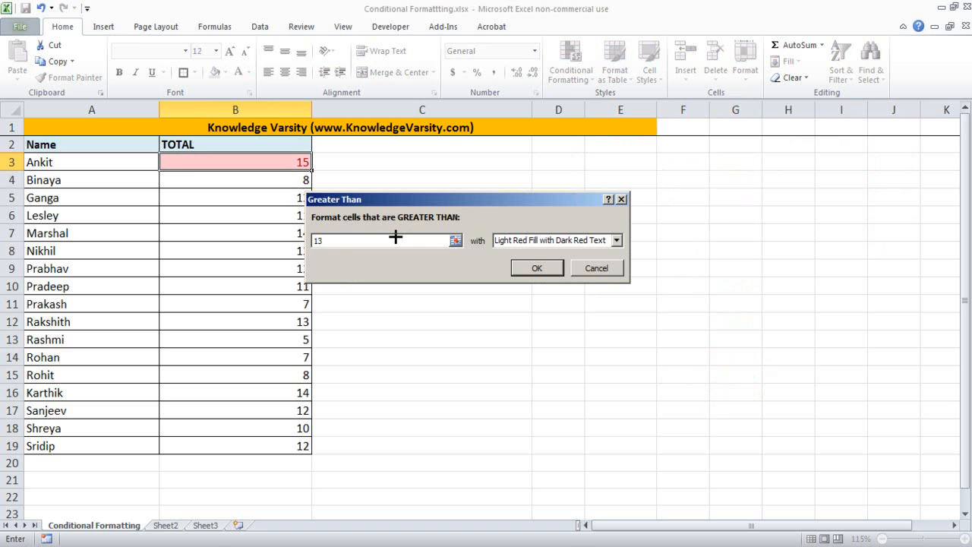
pyautogui.click(591, 238)
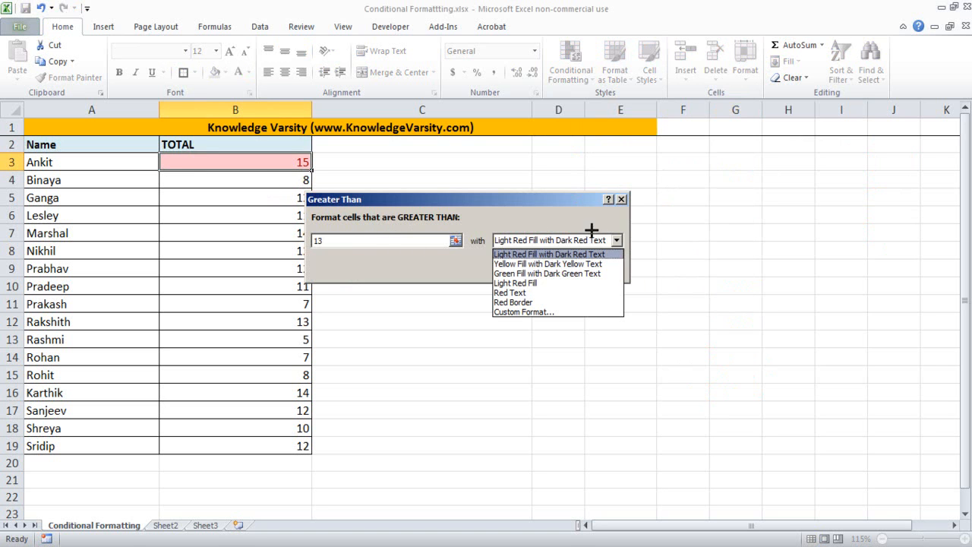
pyautogui.click(563, 273)
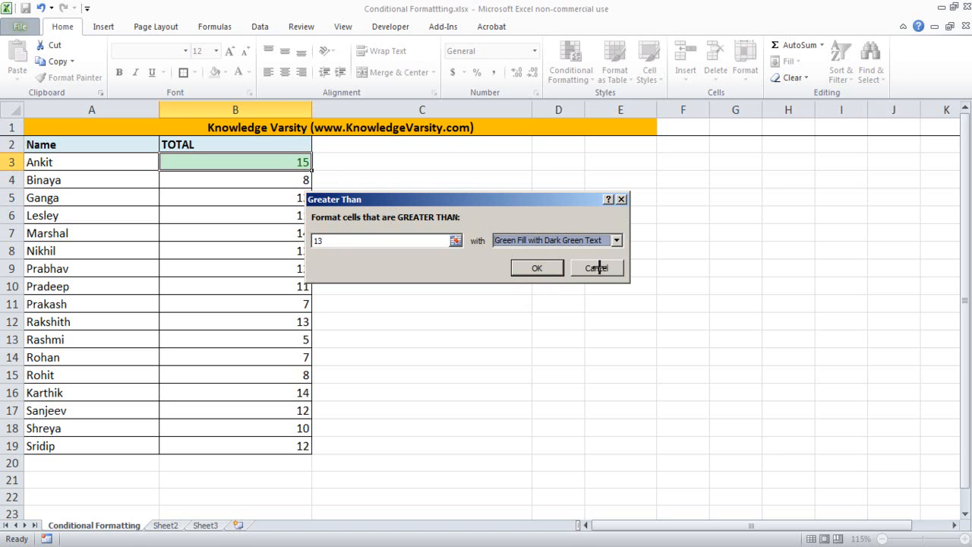
# Try the Light Red Fill, Red Text and Red Border preset formats for the Greater Than rule
pyautogui.click(602, 242)
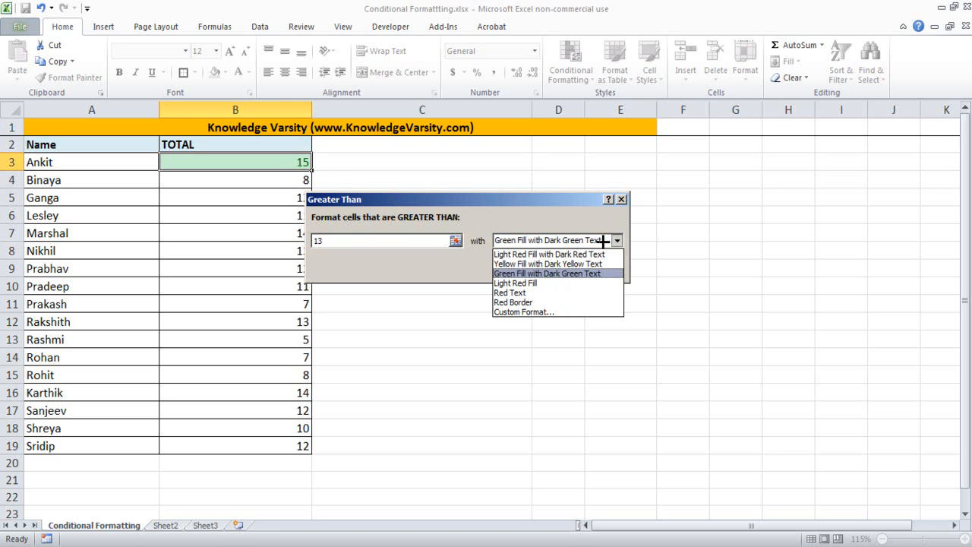
pyautogui.click(575, 283)
pyautogui.click(602, 240)
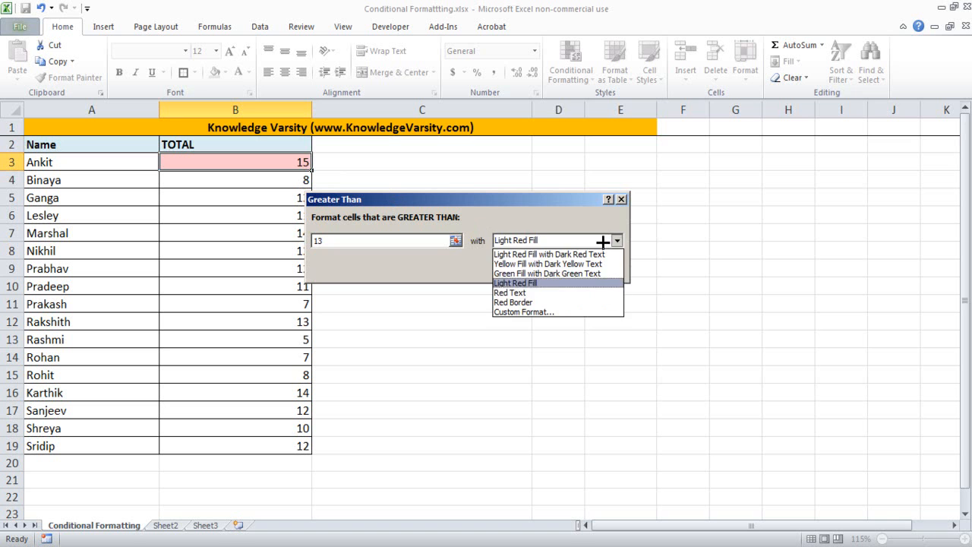
pyautogui.click(577, 292)
pyautogui.click(604, 240)
pyautogui.click(560, 302)
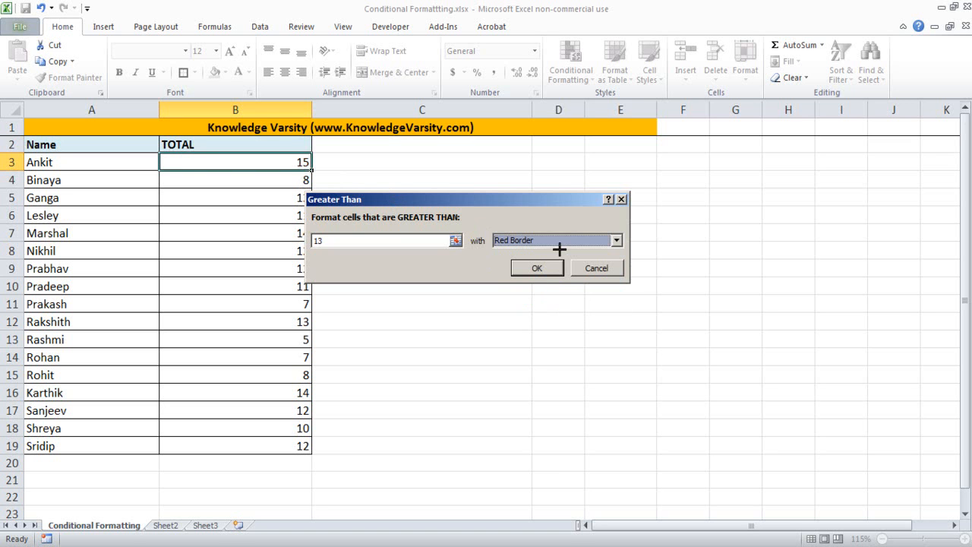
# Open the Custom Format settings for the Greater Than rule
pyautogui.click(613, 243)
pyautogui.moveTo(549, 307)
pyautogui.mouseDown()
pyautogui.moveTo(488, 308)
pyautogui.moveTo(560, 321)
pyautogui.moveTo(541, 306)
pyautogui.mouseUp()
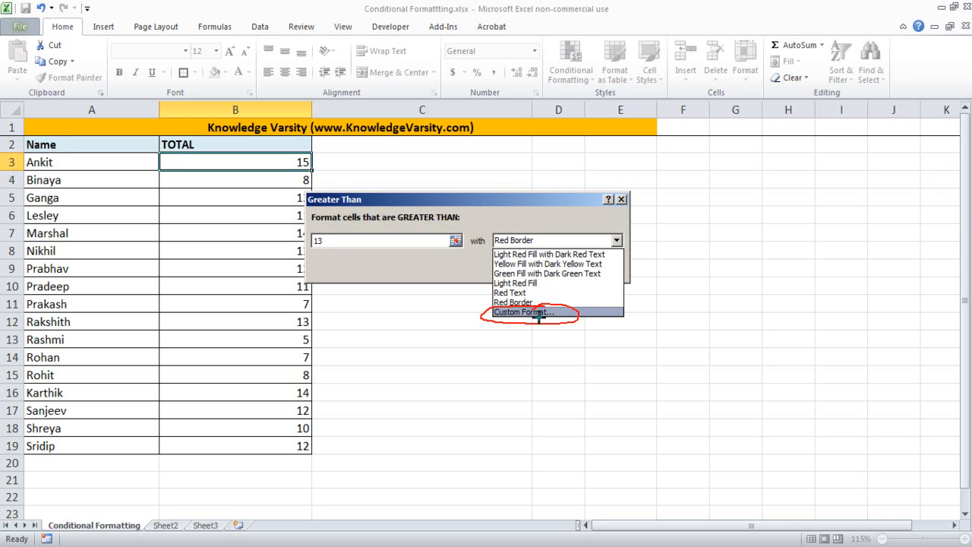
pyautogui.press('Escape')
pyautogui.click(616, 240)
pyautogui.click(564, 311)
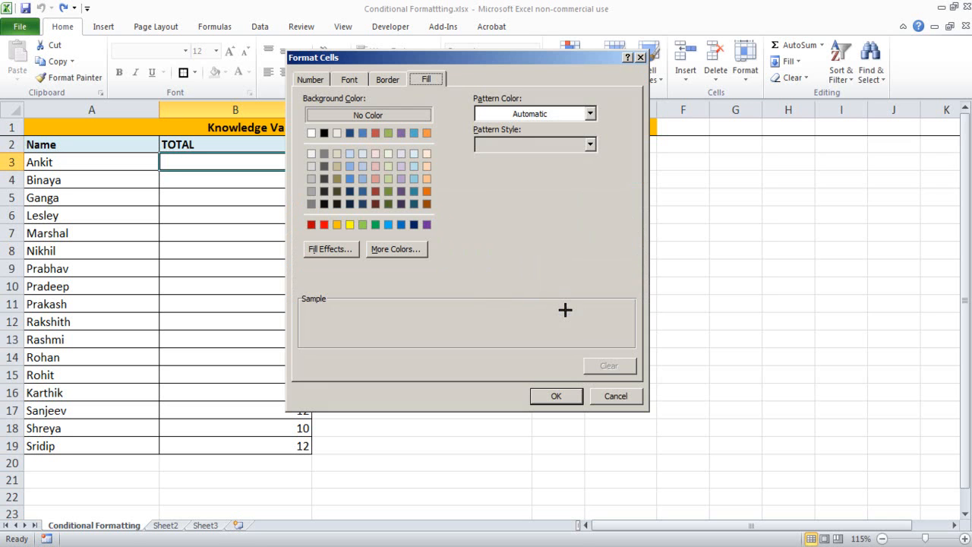
pyautogui.moveTo(434, 53); pyautogui.dragTo(513, 63)
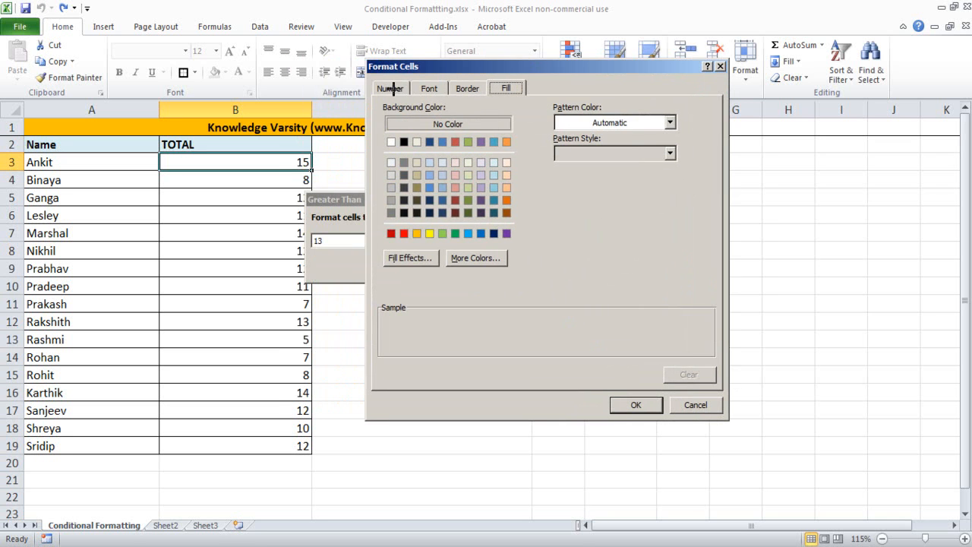
# Preview number format categories for the rule's custom format, including Currency, Accounting, Percentage and Text
pyautogui.click(390, 88)
pyautogui.click(392, 120)
pyautogui.click(396, 139)
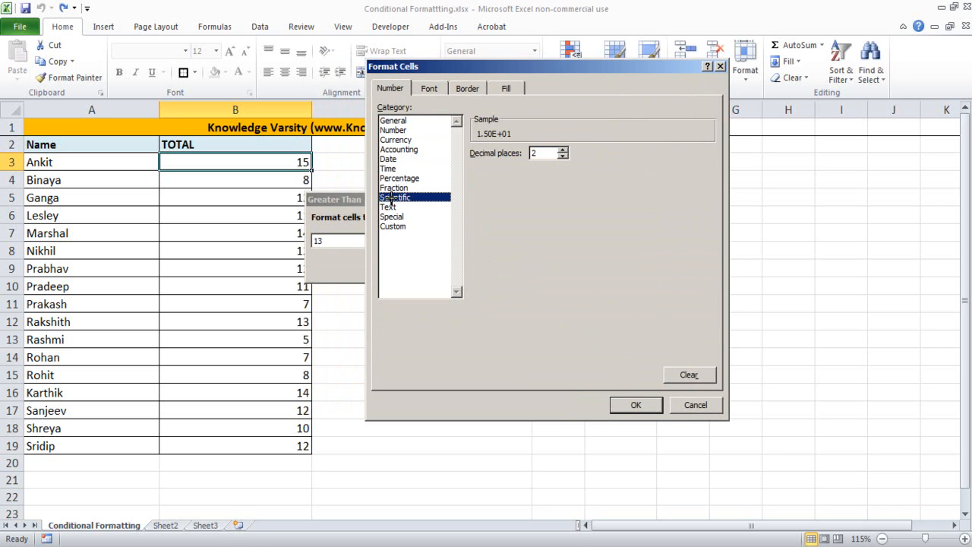
pyautogui.click(396, 139)
pyautogui.click(401, 149)
pyautogui.click(398, 178)
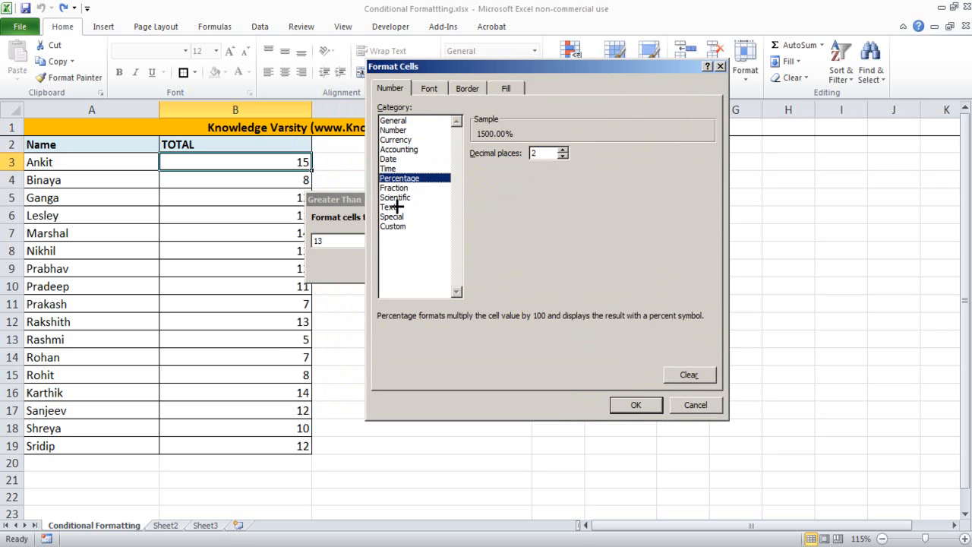
pyautogui.click(391, 207)
# Try the Bold Italic and Bold styles in the custom format, settle on Italic and set the font color to red
pyautogui.click(430, 89)
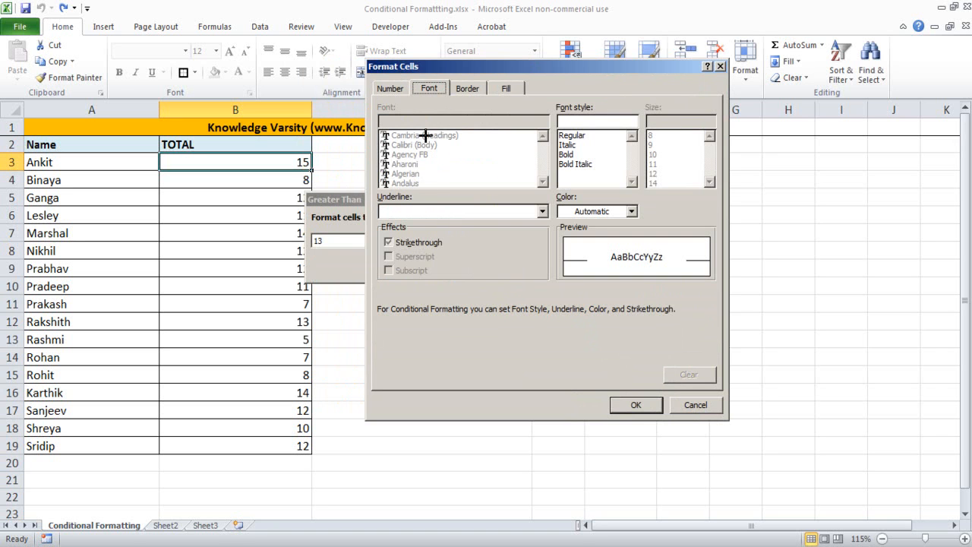
pyautogui.click(617, 144)
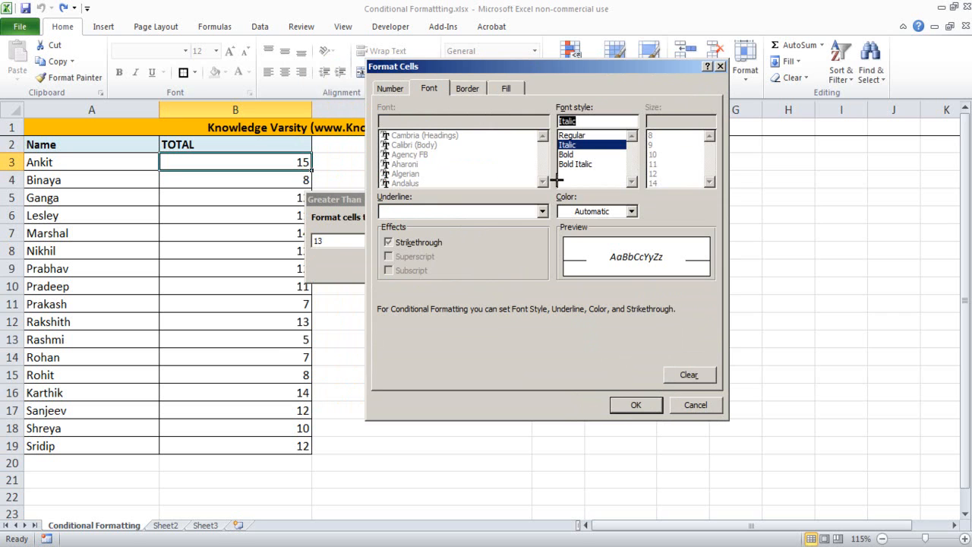
pyautogui.click(575, 164)
pyautogui.click(566, 154)
pyautogui.click(568, 144)
pyautogui.click(596, 210)
pyautogui.click(579, 334)
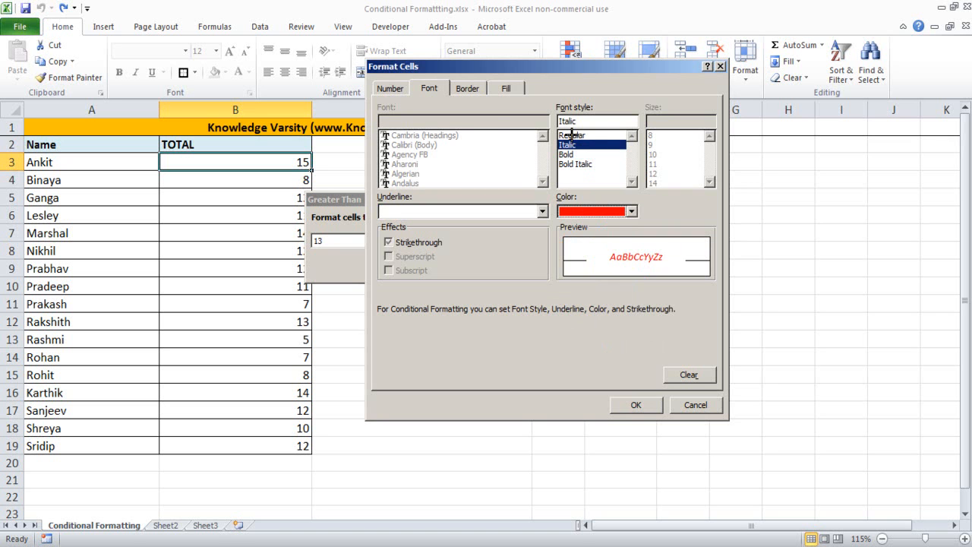
# Return the custom format's font color to Automatic and look over its border options
pyautogui.click(471, 90)
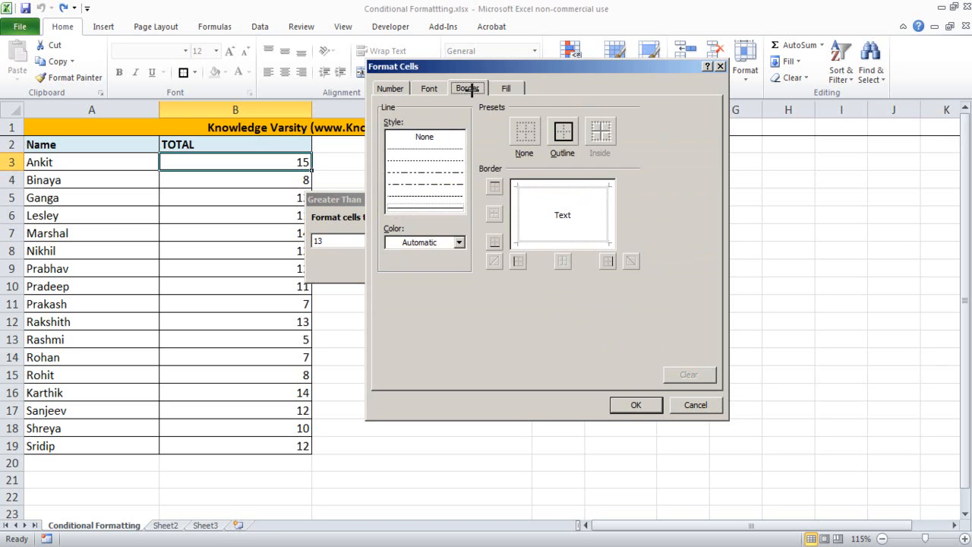
pyautogui.click(445, 89)
pyautogui.click(607, 210)
pyautogui.click(586, 227)
pyautogui.click(468, 86)
# Give the custom format a light green background fill and apply the Greater Than 13 rule to cell B3
pyautogui.click(510, 89)
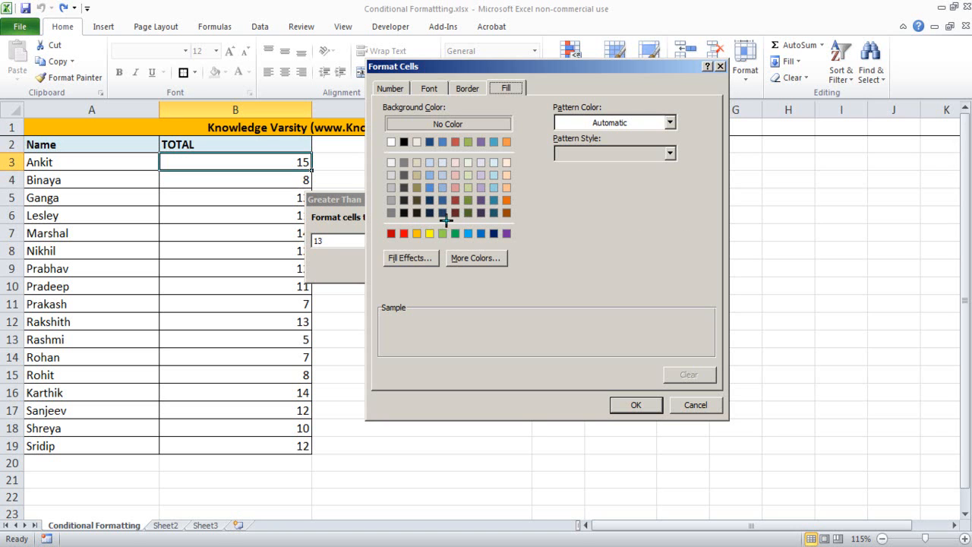
pyautogui.moveTo(444, 226)
pyautogui.mouseDown()
pyautogui.moveTo(435, 241)
pyautogui.moveTo(454, 224)
pyautogui.moveTo(442, 223)
pyautogui.mouseUp()
pyautogui.press('Escape')
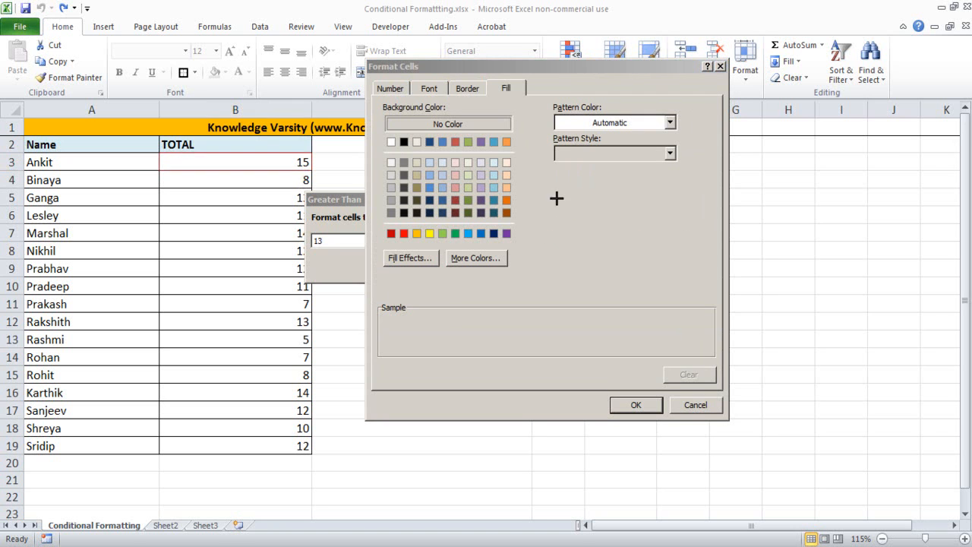
pyautogui.click(445, 233)
pyautogui.click(442, 233)
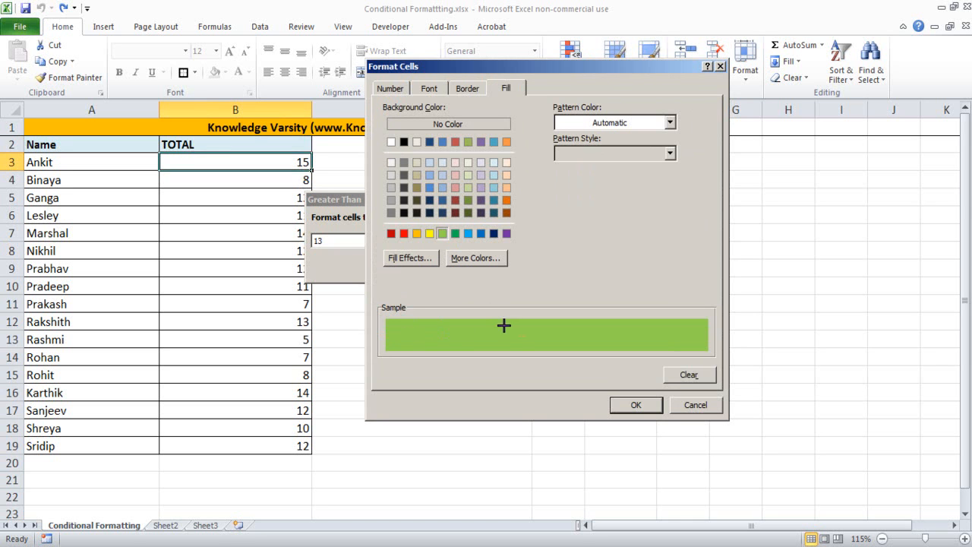
pyautogui.click(644, 404)
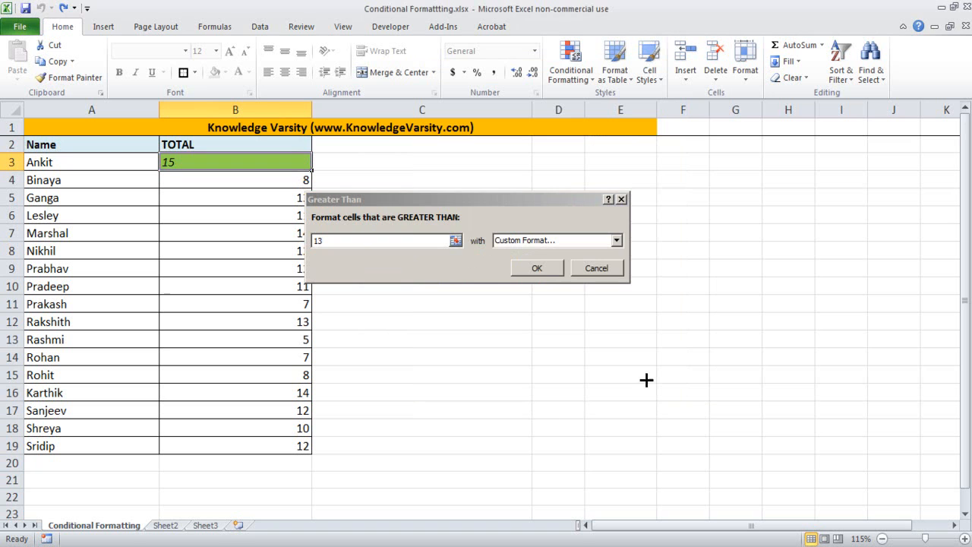
pyautogui.click(536, 267)
pyautogui.click(456, 325)
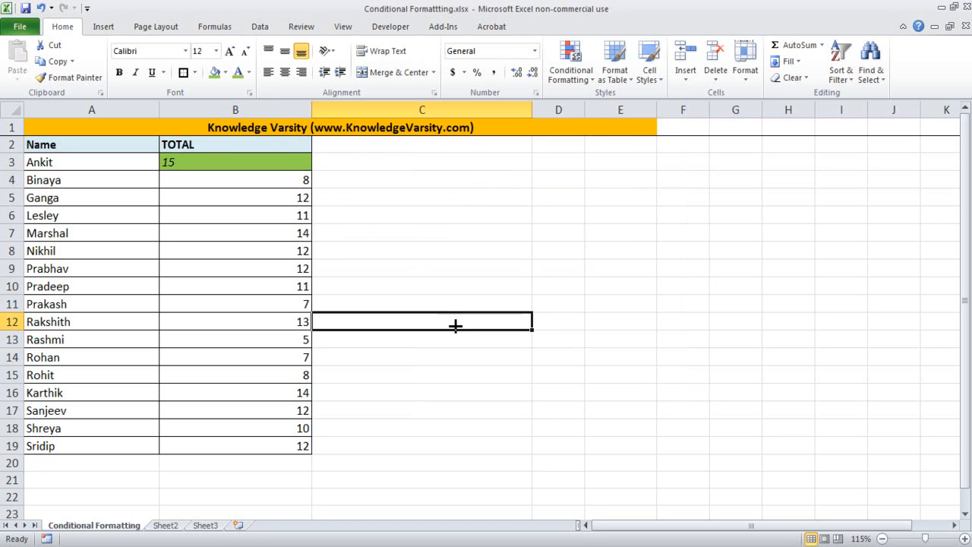
pyautogui.click(201, 162)
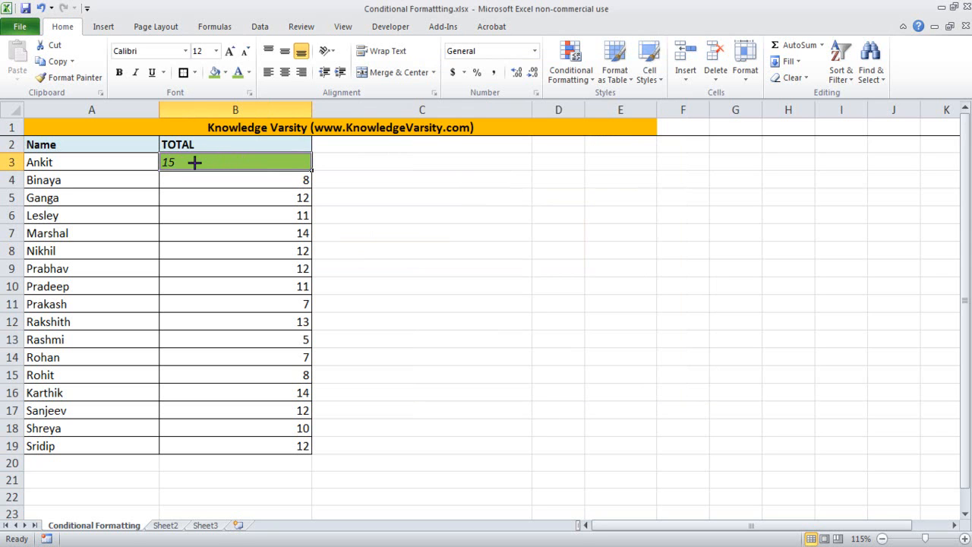
pyautogui.rightClick(211, 164)
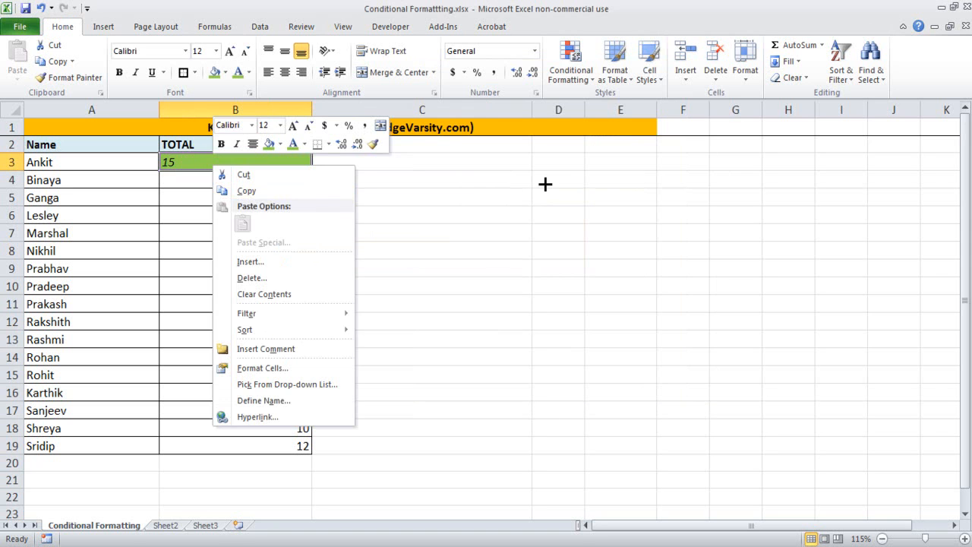
pyautogui.click(185, 162)
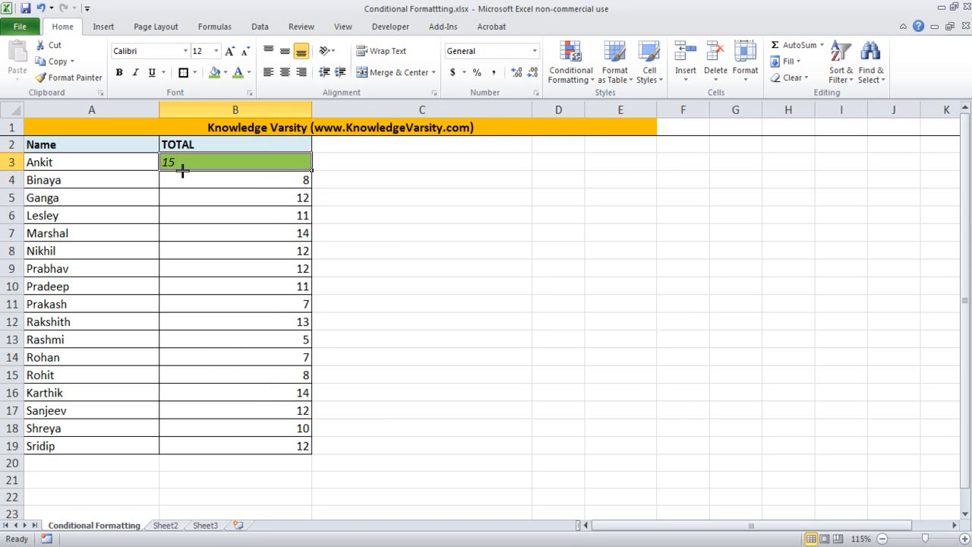
pyautogui.click(588, 79)
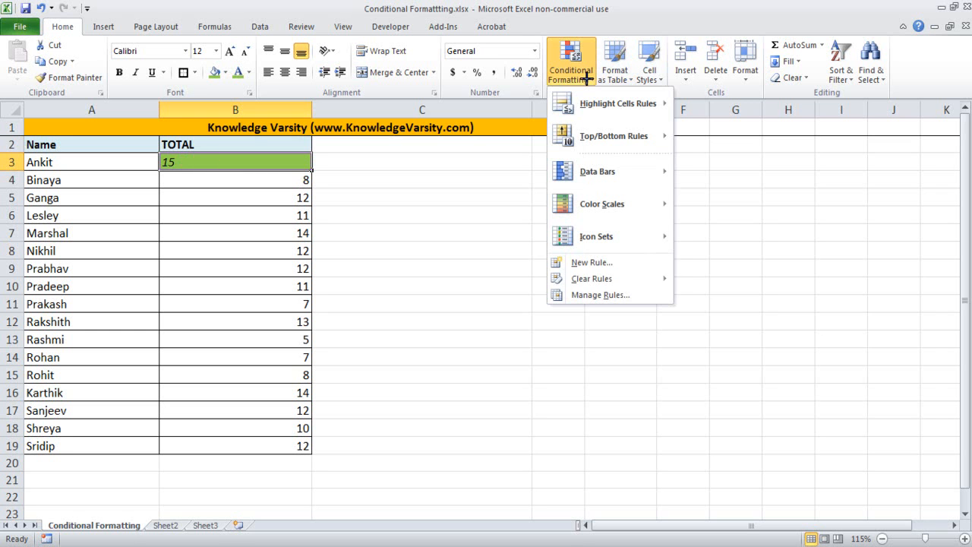
pyautogui.moveTo(629, 102)
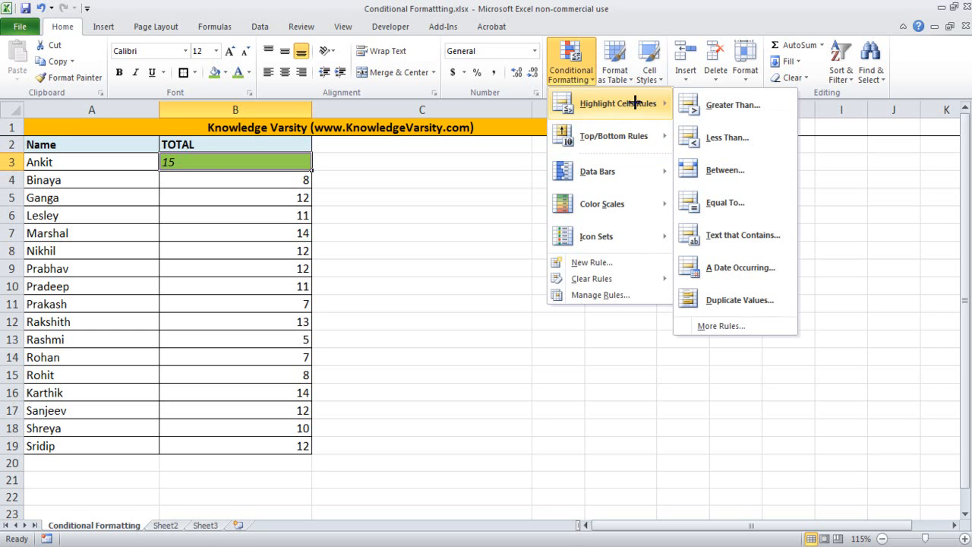
pyautogui.click(774, 101)
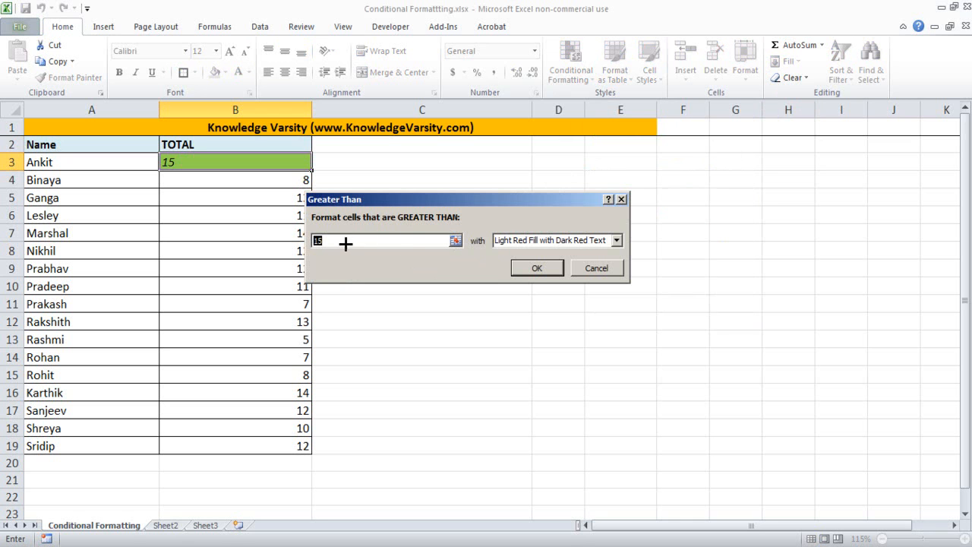
pyautogui.click(599, 268)
# Review the conditional formatting rule that applies to cell B3 in the Rules Manager
pyautogui.click(583, 67)
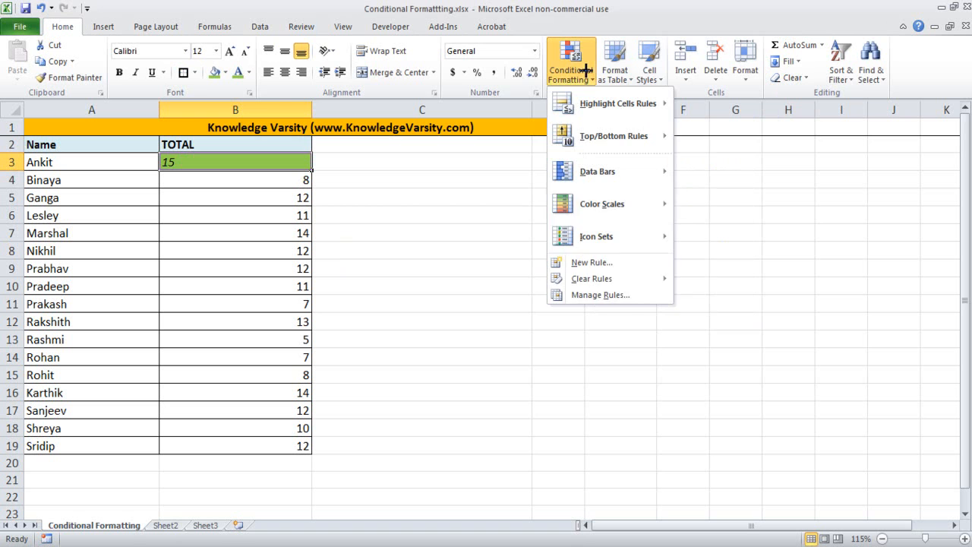
pyautogui.click(611, 295)
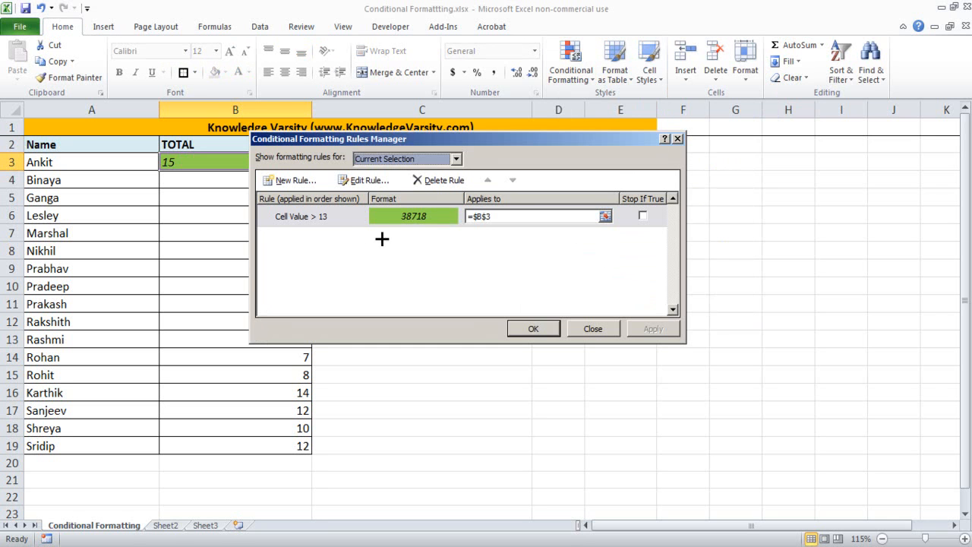
pyautogui.click(341, 216)
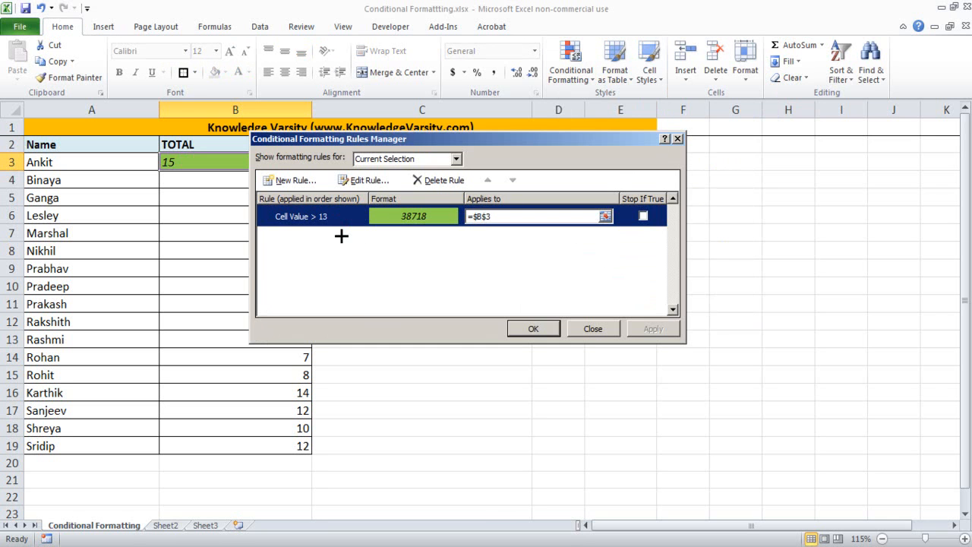
pyautogui.click(677, 139)
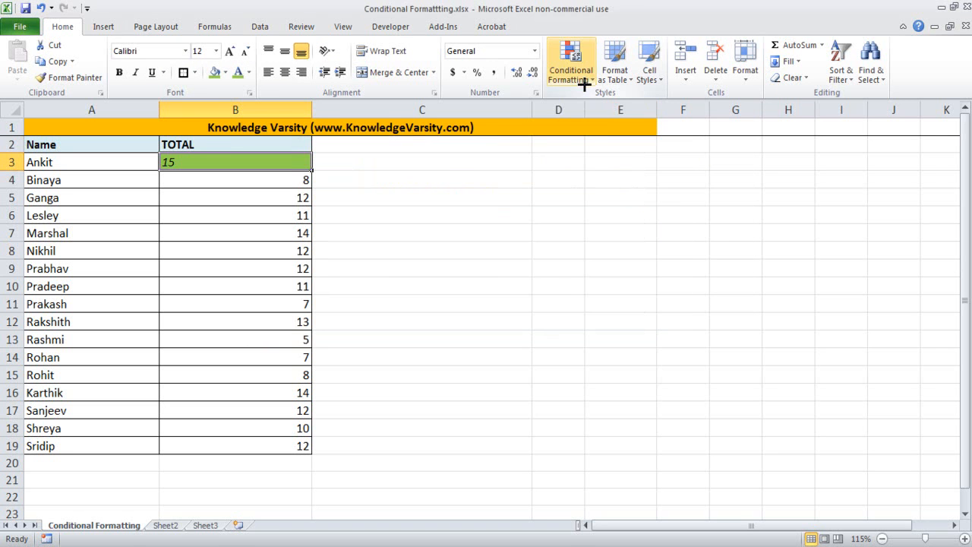
# Edit cell B3's Cell Value > 13 rule so its font style is Bold Italic, and apply the change
pyautogui.click(584, 87)
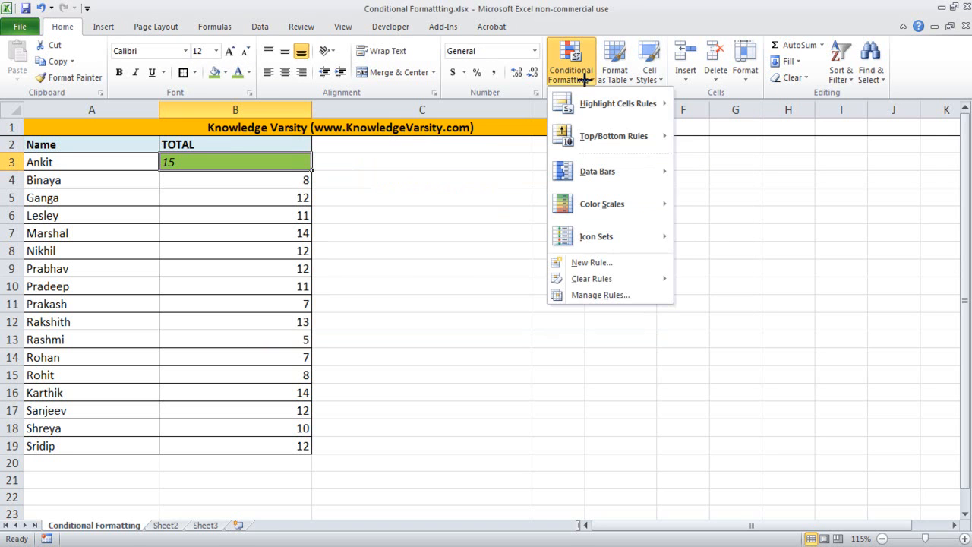
pyautogui.click(589, 295)
pyautogui.click(339, 216)
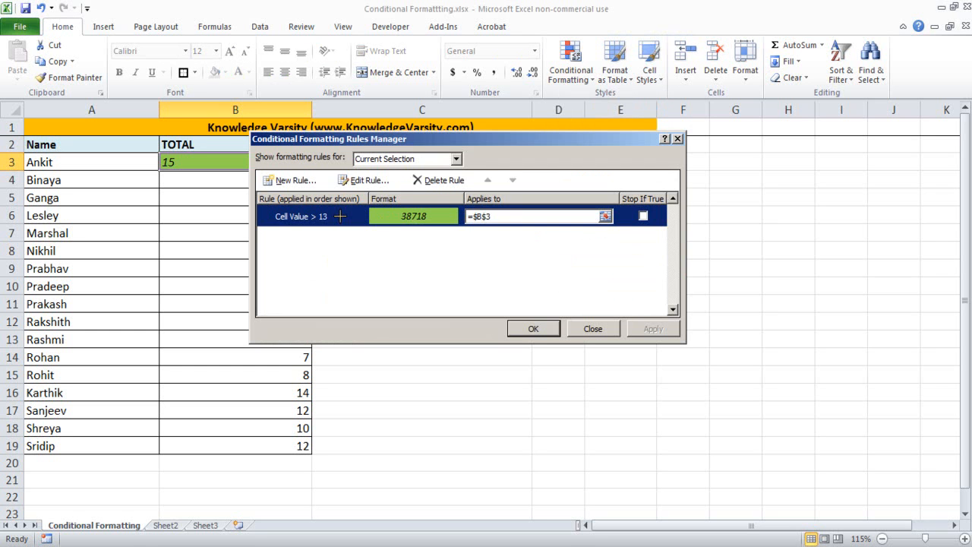
pyautogui.click(356, 180)
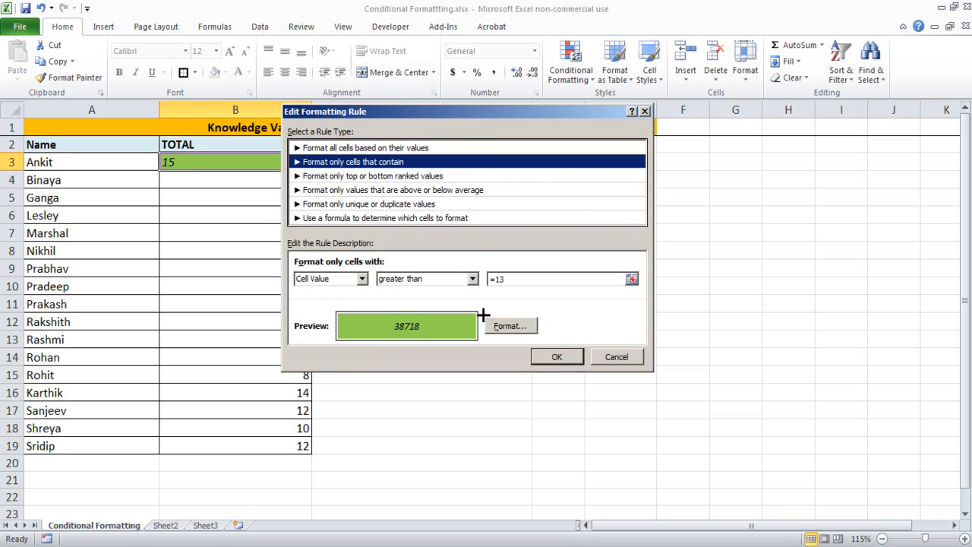
pyautogui.click(506, 326)
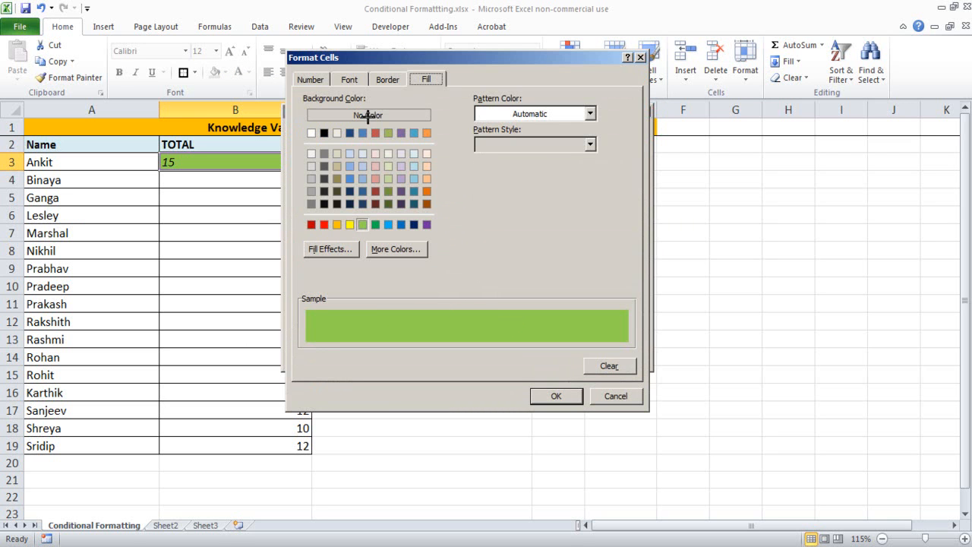
pyautogui.click(351, 79)
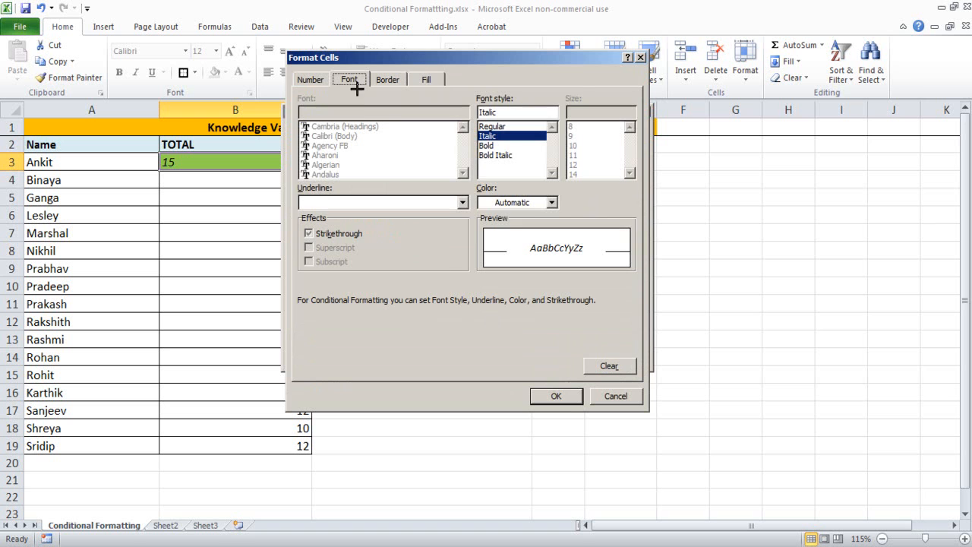
pyautogui.click(493, 155)
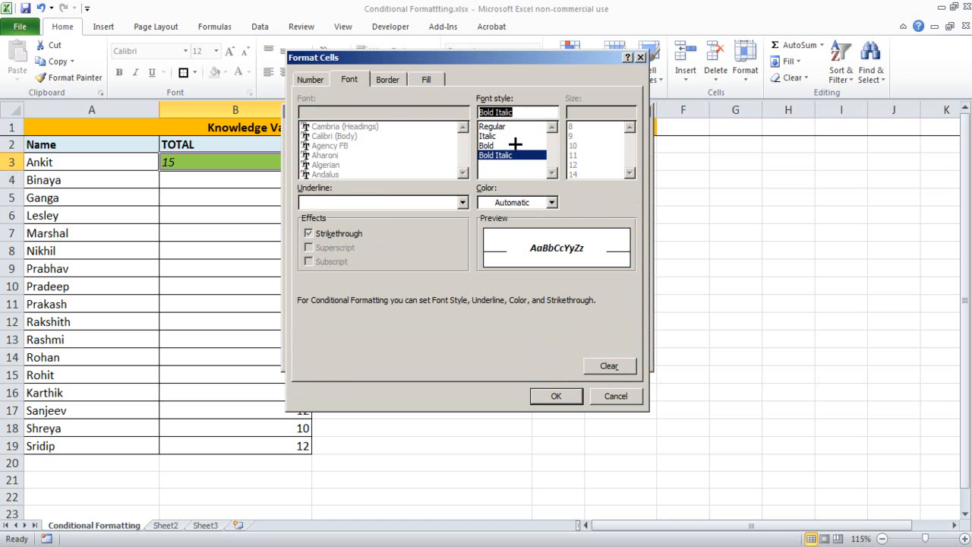
pyautogui.click(562, 396)
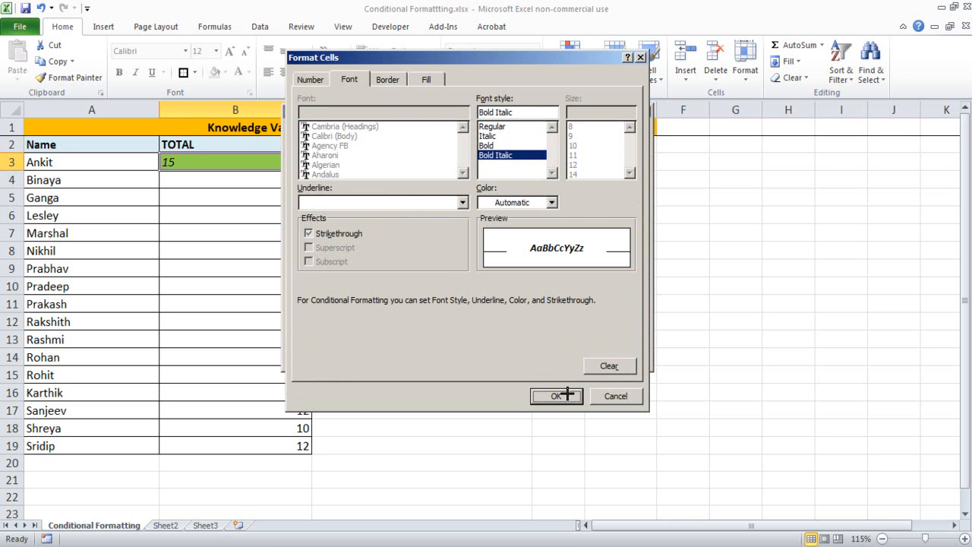
pyautogui.click(553, 354)
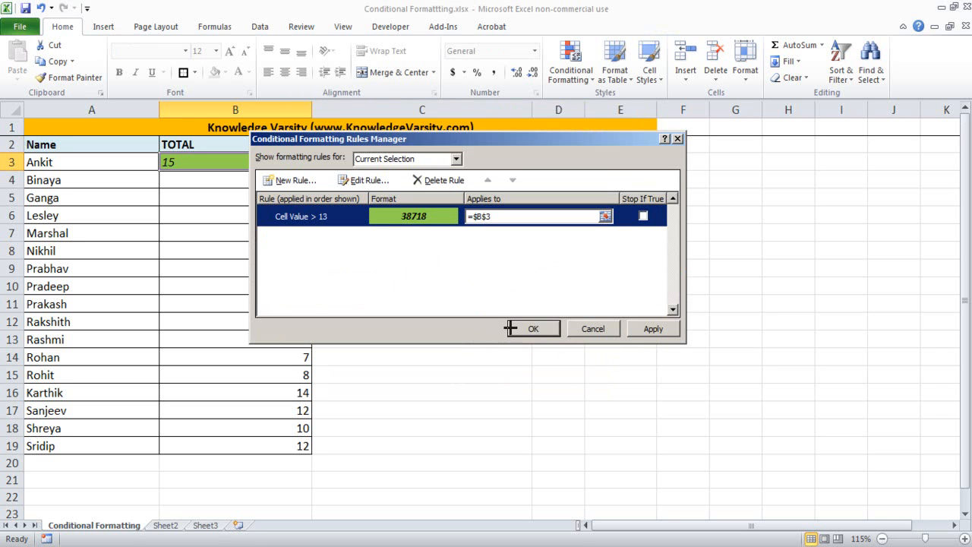
pyautogui.click(512, 327)
pyautogui.click(421, 392)
pyautogui.click(260, 162)
pyautogui.click(517, 269)
pyautogui.click(282, 164)
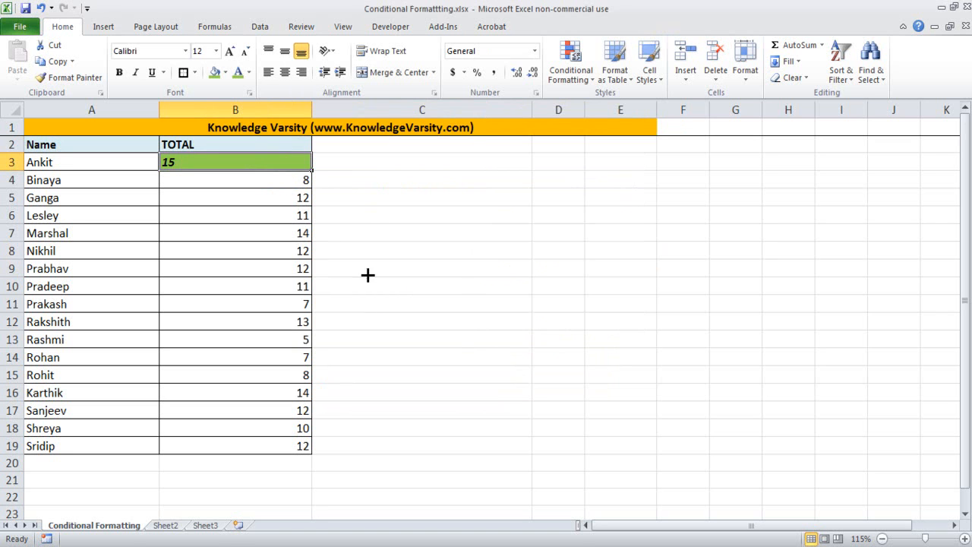
pyautogui.moveTo(289, 189); pyautogui.dragTo(275, 445)
pyautogui.click(655, 368)
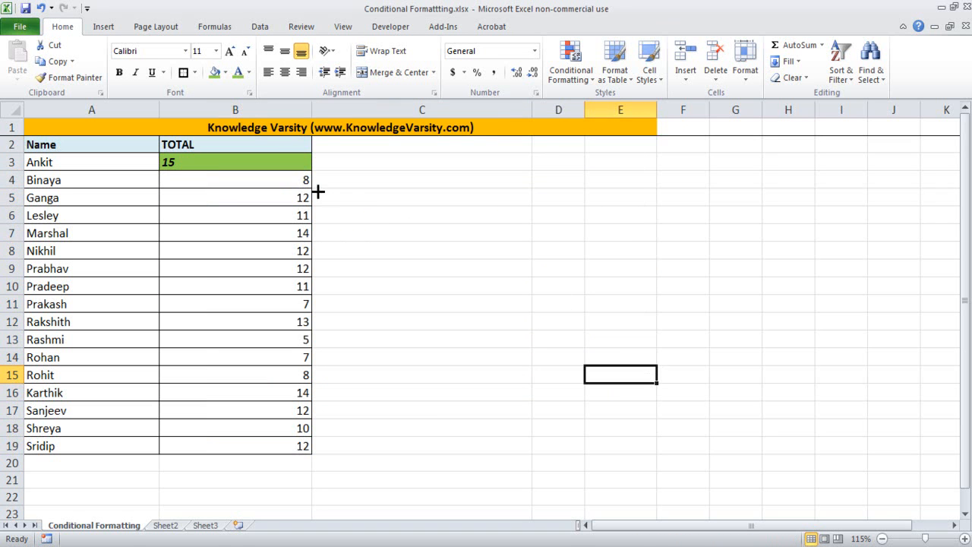
# Copy the conditional formatting of cell B3 onto the remaining TOTAL cells B4:B19 with Format Painter
pyautogui.click(282, 162)
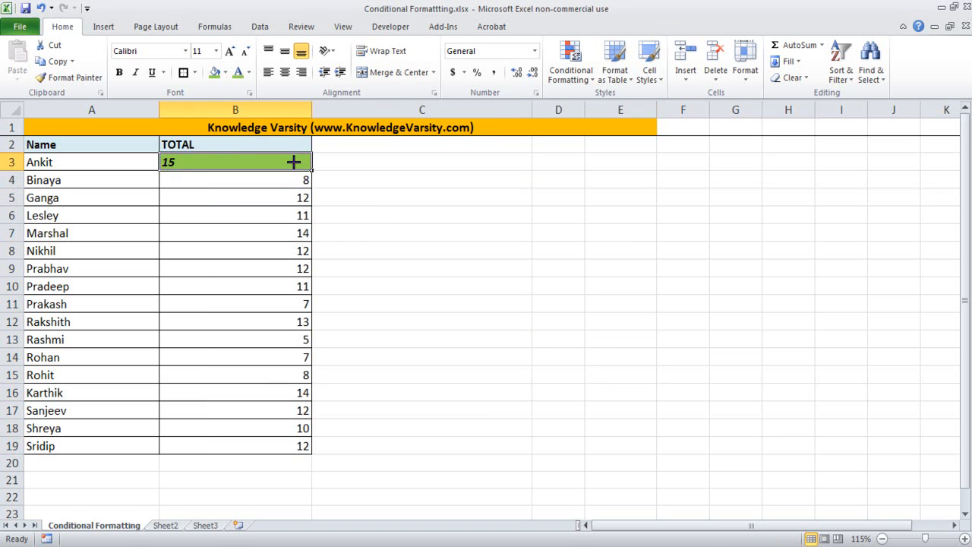
pyautogui.click(58, 73)
pyautogui.moveTo(289, 184); pyautogui.dragTo(300, 445)
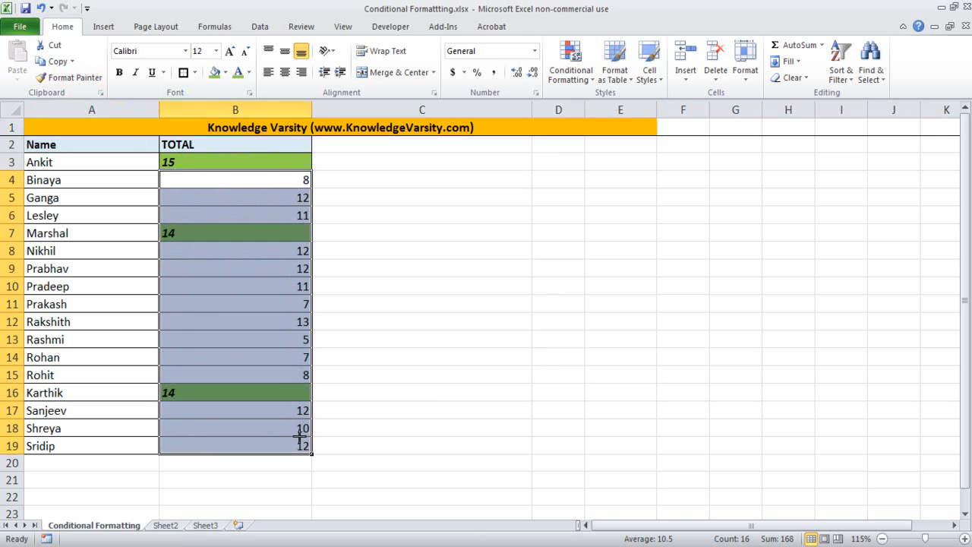
pyautogui.click(465, 262)
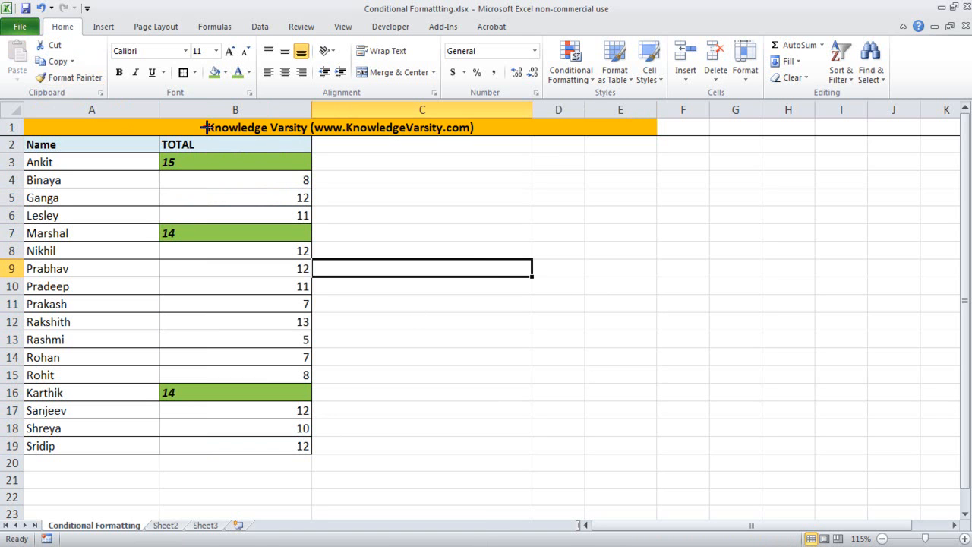
pyautogui.moveTo(226, 157); pyautogui.dragTo(258, 151)
pyautogui.moveTo(209, 226); pyautogui.dragTo(244, 215)
pyautogui.moveTo(187, 393); pyautogui.dragTo(212, 388)
pyautogui.moveTo(310, 308)
pyautogui.mouseDown()
pyautogui.moveTo(296, 332)
pyautogui.moveTo(323, 311)
pyautogui.moveTo(354, 325)
pyautogui.moveTo(329, 335)
pyautogui.mouseUp()
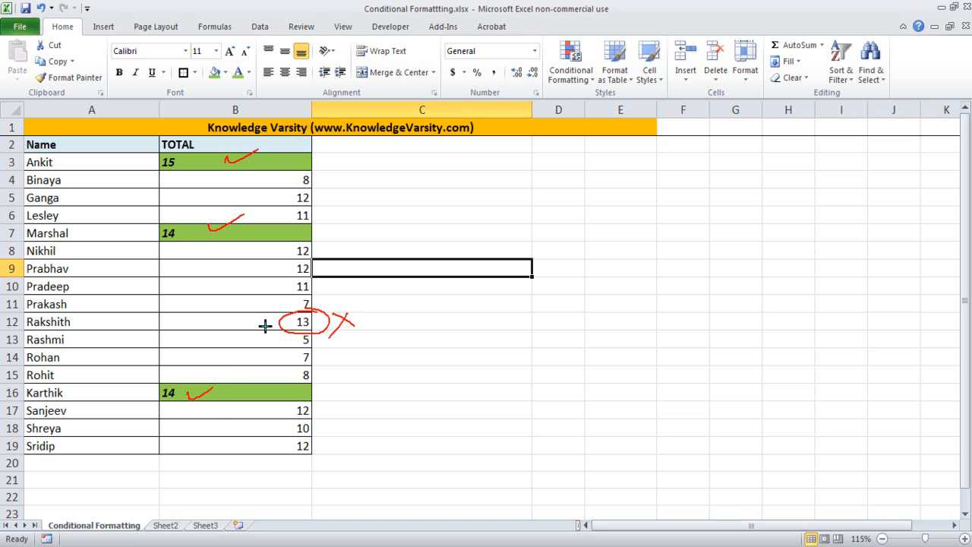
pyautogui.moveTo(223, 319)
pyautogui.mouseDown()
pyautogui.moveTo(253, 315)
pyautogui.moveTo(215, 336)
pyautogui.moveTo(263, 311)
pyautogui.mouseUp()
pyautogui.moveTo(458, 184)
pyautogui.mouseDown()
pyautogui.moveTo(473, 189)
pyautogui.moveTo(462, 205)
pyautogui.moveTo(506, 195)
pyautogui.moveTo(500, 203)
pyautogui.mouseUp()
pyautogui.moveTo(453, 226)
pyautogui.mouseDown()
pyautogui.moveTo(454, 244)
pyautogui.moveTo(482, 243)
pyautogui.moveTo(478, 215)
pyautogui.mouseUp()
pyautogui.moveTo(471, 211)
pyautogui.mouseDown()
pyautogui.moveTo(501, 210)
pyautogui.moveTo(533, 233)
pyautogui.mouseUp()
pyautogui.moveTo(511, 239)
pyautogui.mouseDown()
pyautogui.moveTo(540, 238)
pyautogui.moveTo(523, 224)
pyautogui.mouseUp()
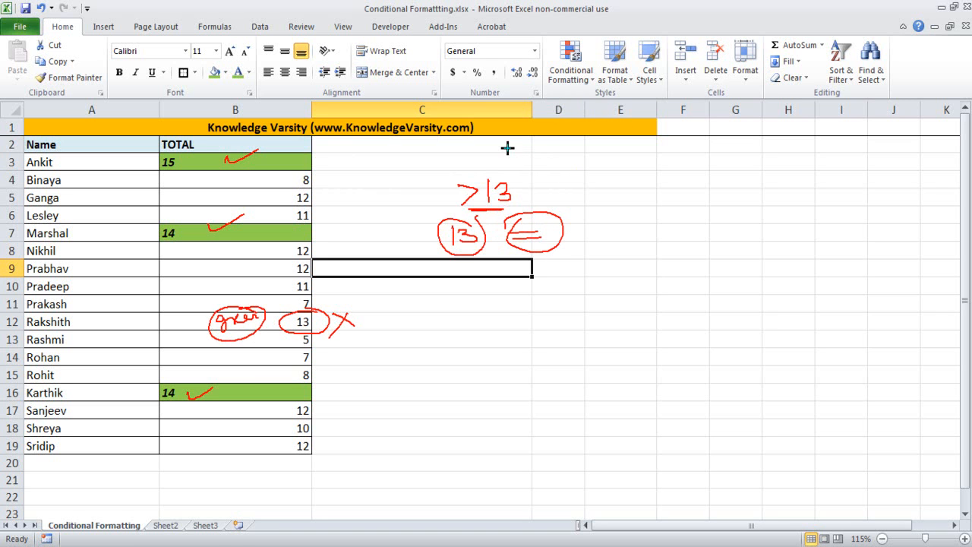
pyautogui.press('Escape')
pyautogui.click(243, 159)
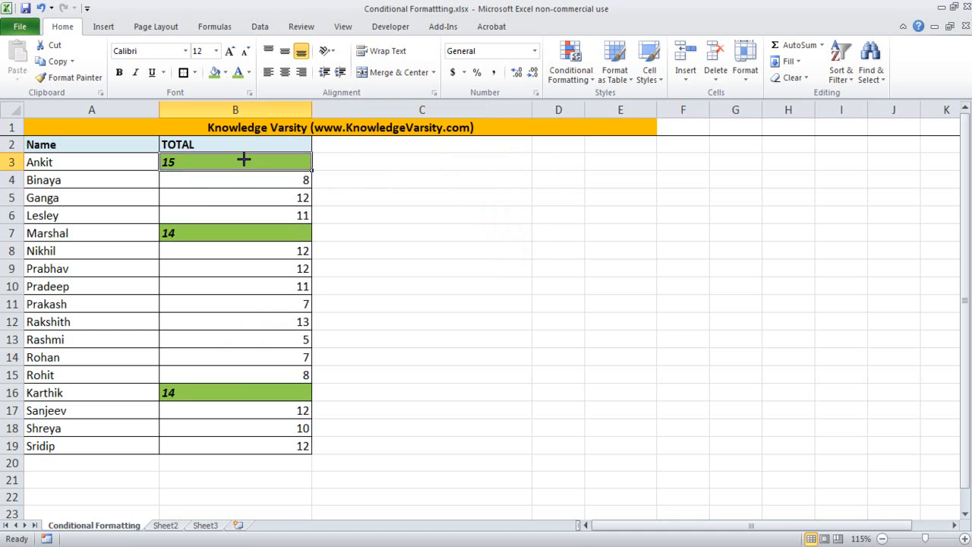
# Edit cell B3's Cell Value > 13 conditional formatting rule so its condition is greater than or equal to 13
pyautogui.click(593, 76)
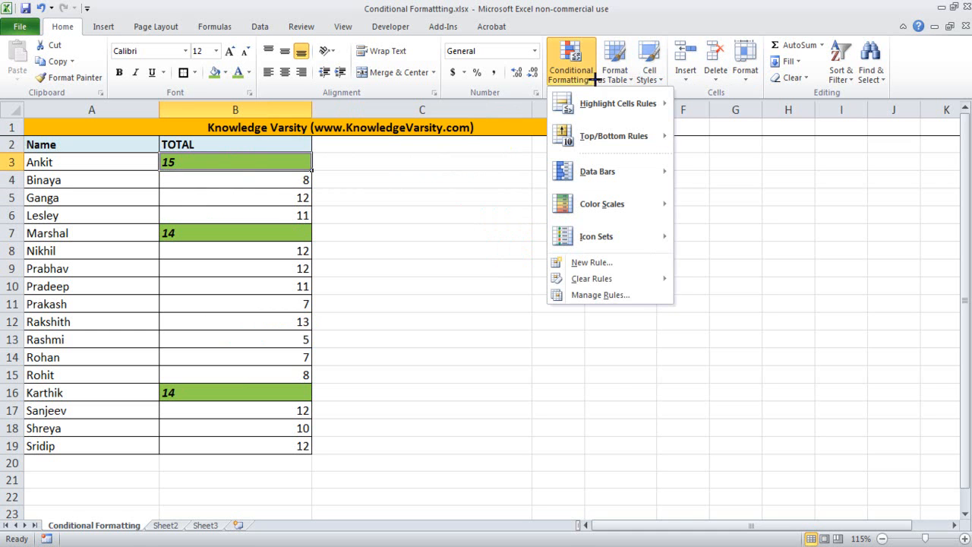
pyautogui.click(602, 295)
pyautogui.click(300, 217)
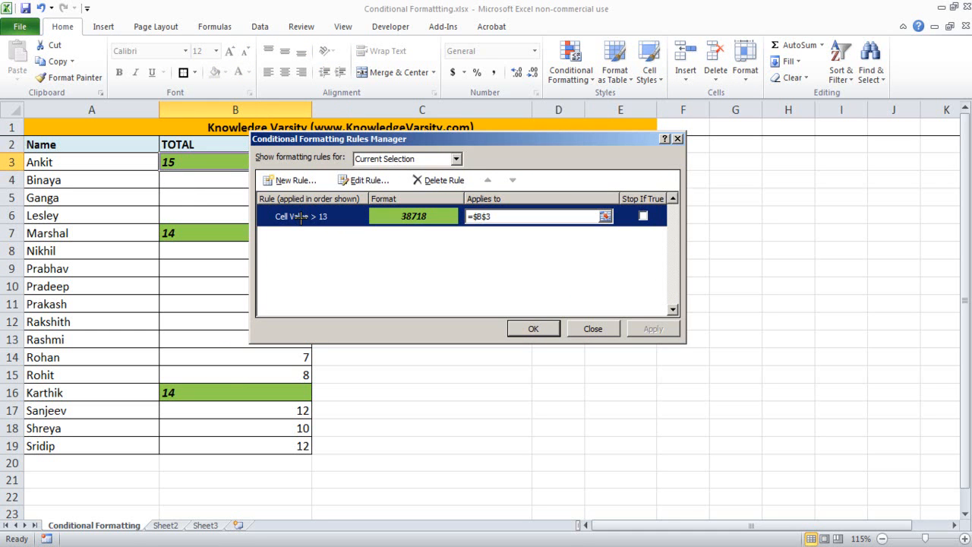
pyautogui.click(367, 181)
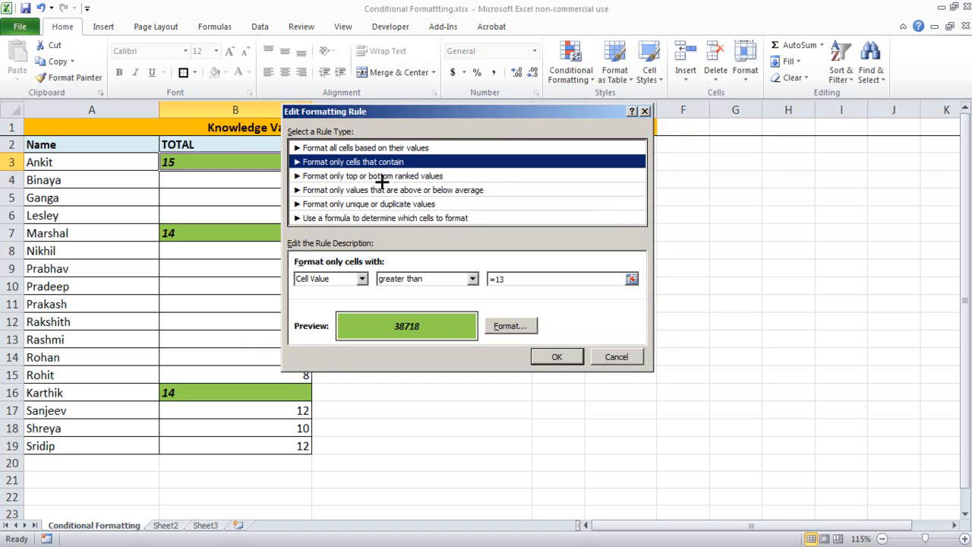
pyautogui.click(470, 278)
pyautogui.click(467, 280)
pyautogui.click(467, 279)
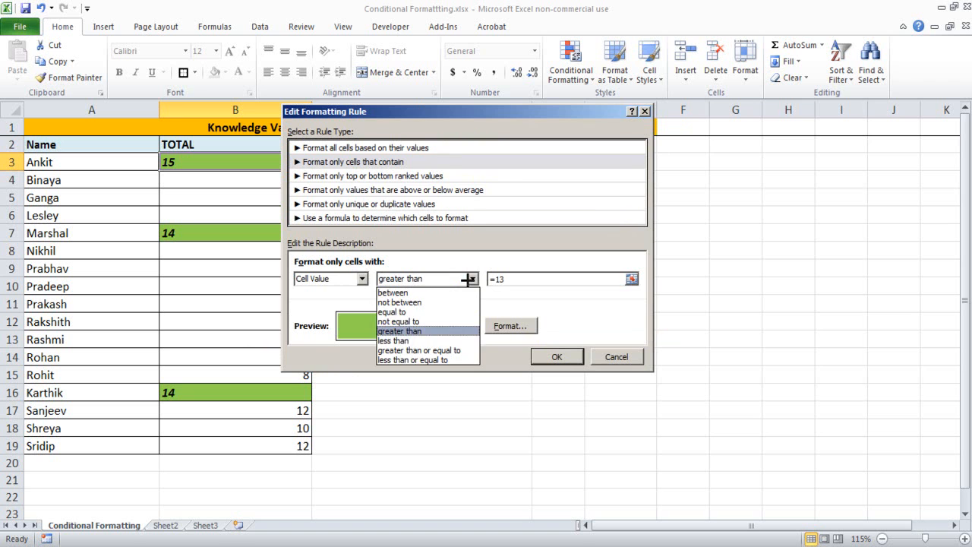
pyautogui.click(422, 351)
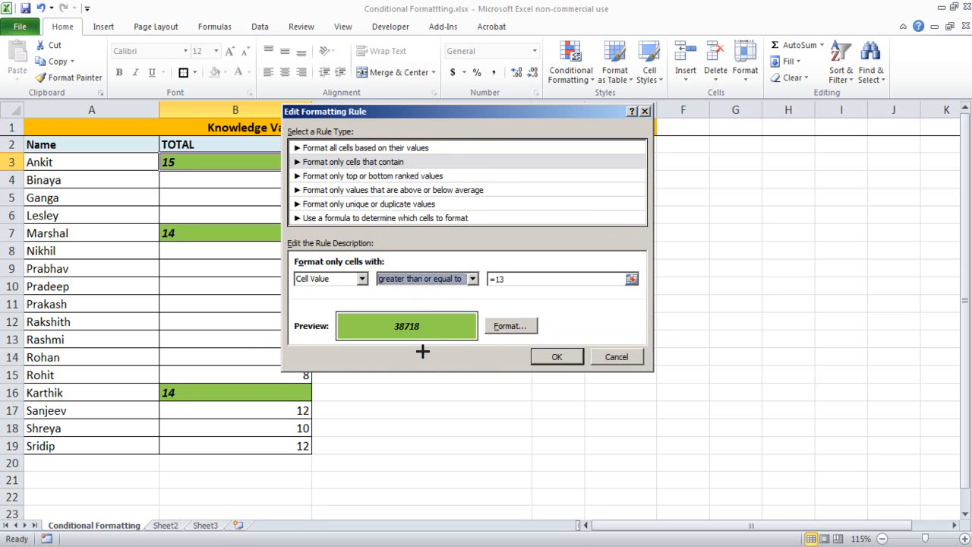
pyautogui.click(543, 352)
pyautogui.click(543, 330)
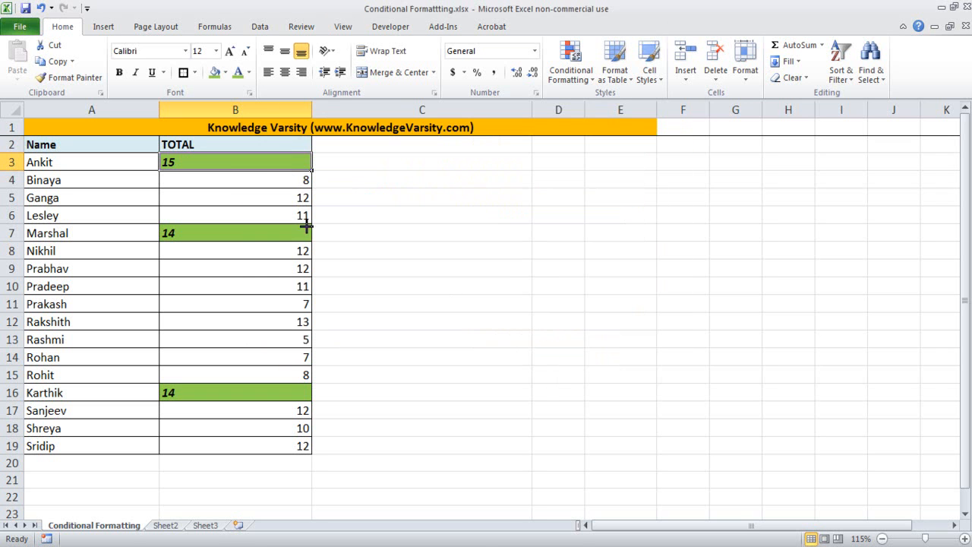
# Copy the updated conditional formatting of cell B3 onto B4:B19 with Format Painter and check cell B12
pyautogui.click(70, 77)
pyautogui.moveTo(228, 180); pyautogui.dragTo(226, 444)
pyautogui.click(575, 380)
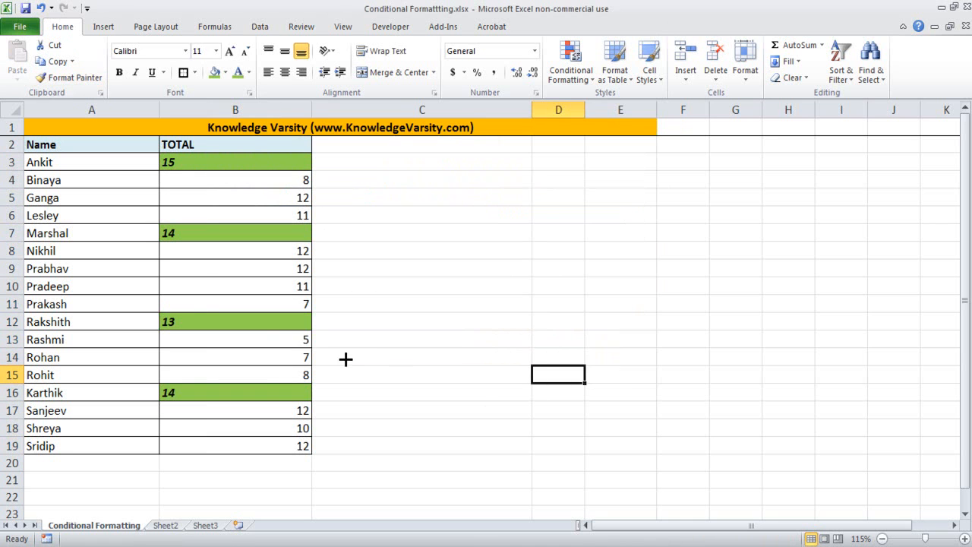
pyautogui.click(281, 322)
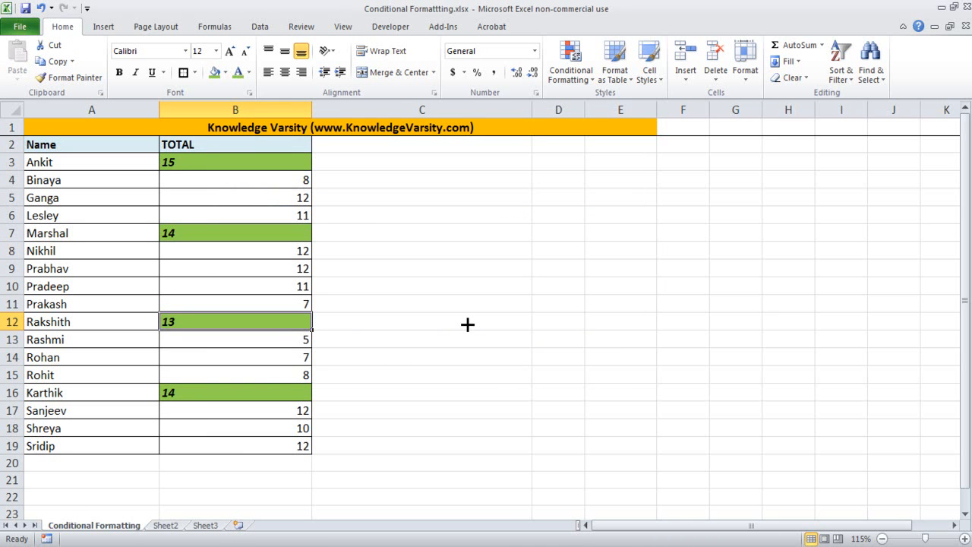
pyautogui.moveTo(269, 167); pyautogui.dragTo(282, 449)
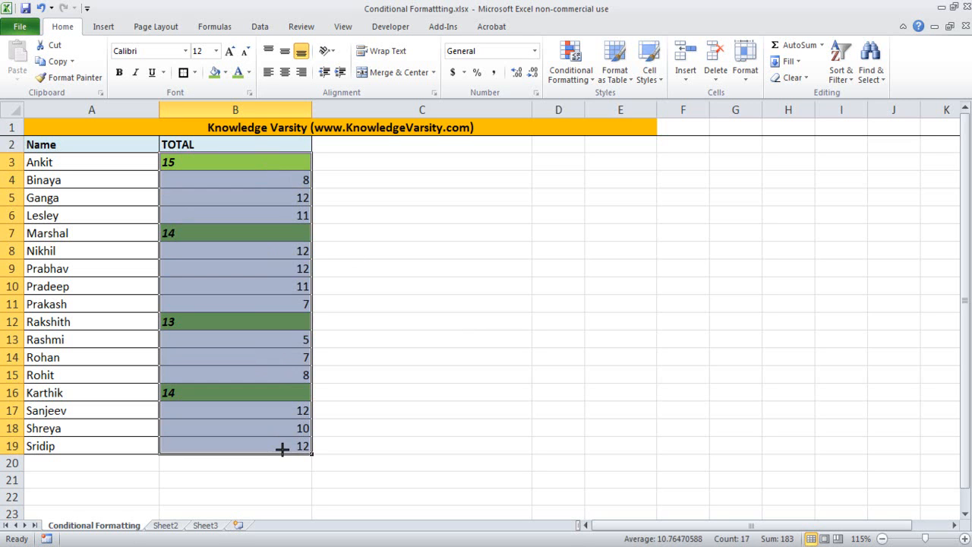
pyautogui.click(646, 295)
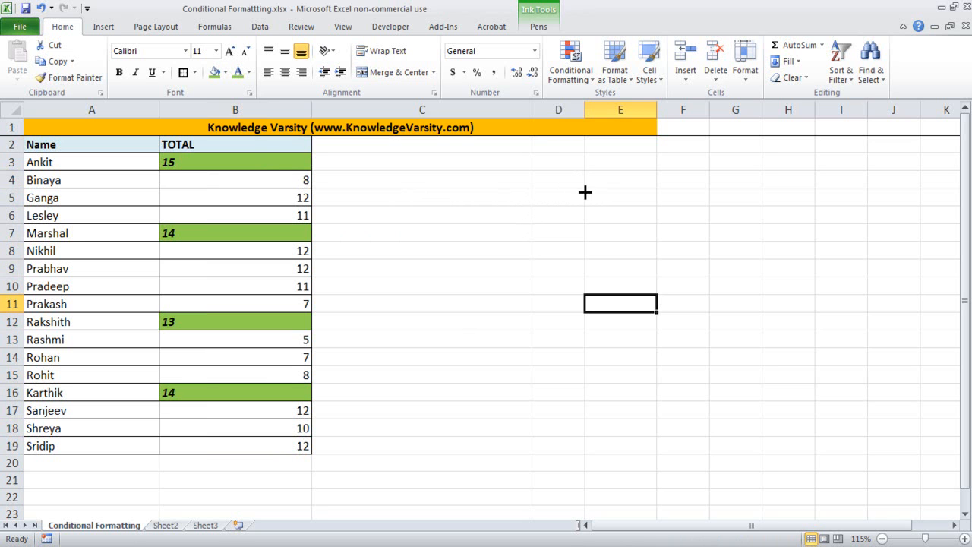
pyautogui.hotkey('ctrl', '2')
pyautogui.moveTo(620, 205)
pyautogui.mouseDown()
pyautogui.moveTo(630, 213)
pyautogui.moveTo(582, 200)
pyautogui.moveTo(623, 225)
pyautogui.moveTo(610, 237)
pyautogui.mouseUp()
pyautogui.moveTo(531, 241); pyautogui.dragTo(511, 265)
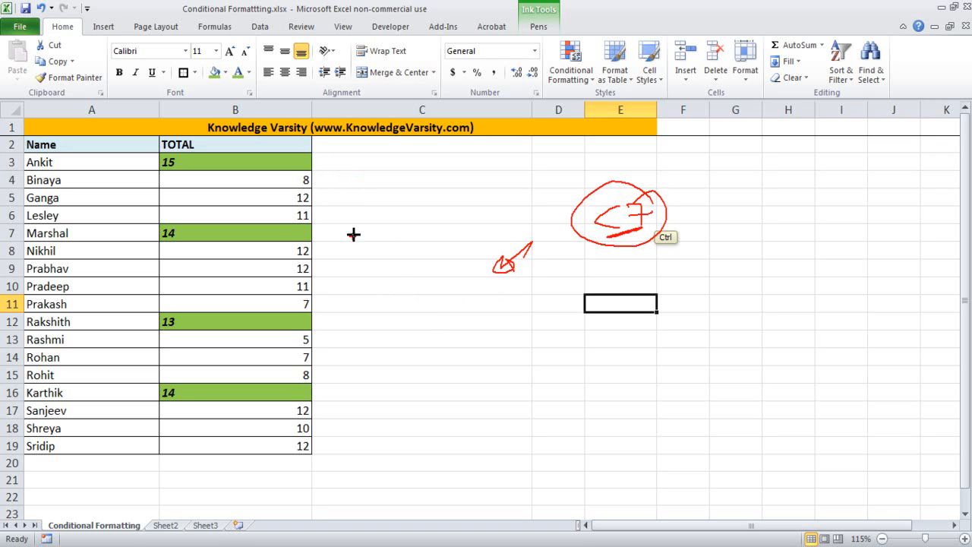
pyautogui.press('Escape')
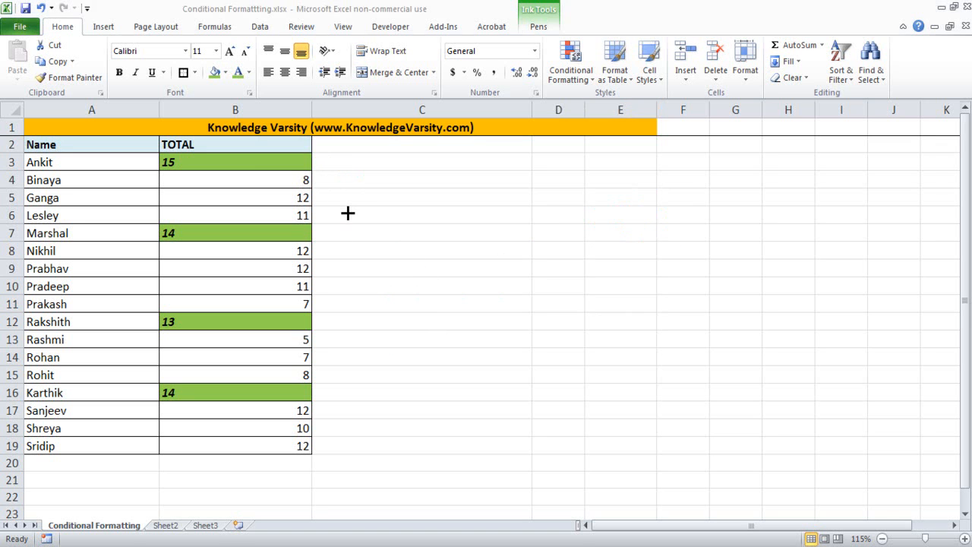
pyautogui.click(281, 163)
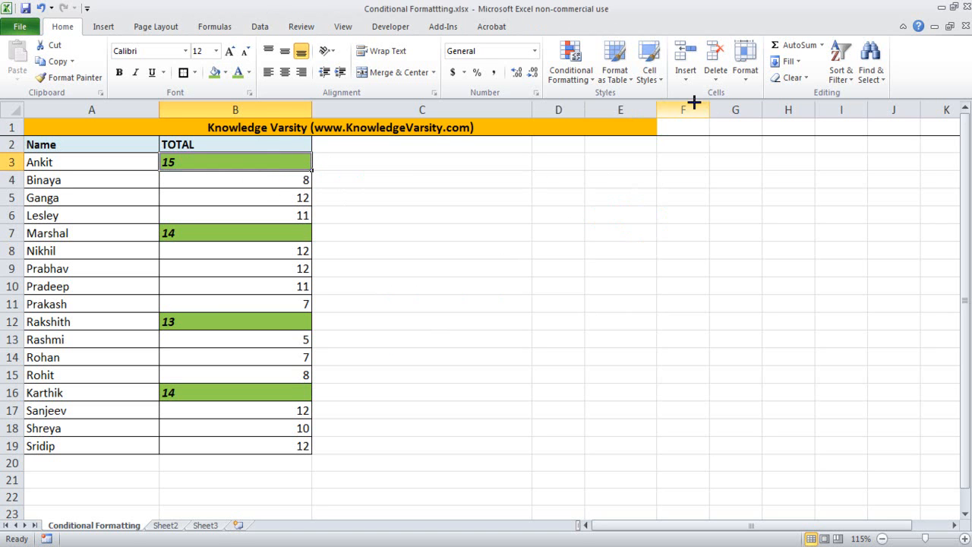
pyautogui.click(582, 79)
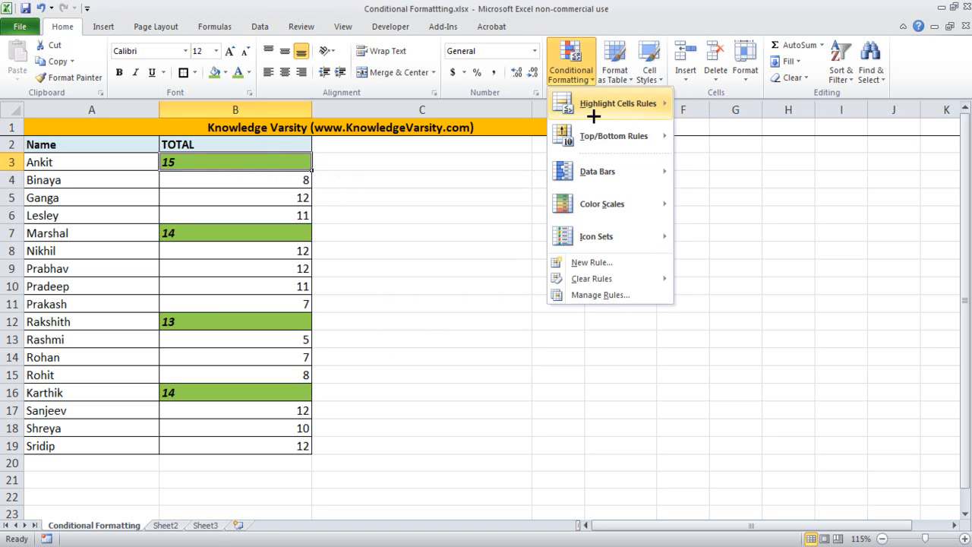
pyautogui.moveTo(596, 112)
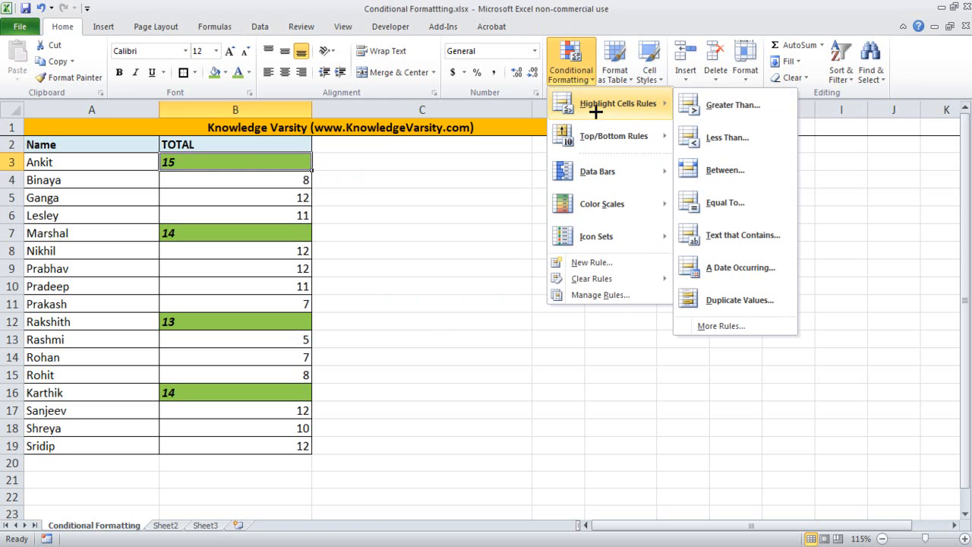
pyautogui.click(724, 138)
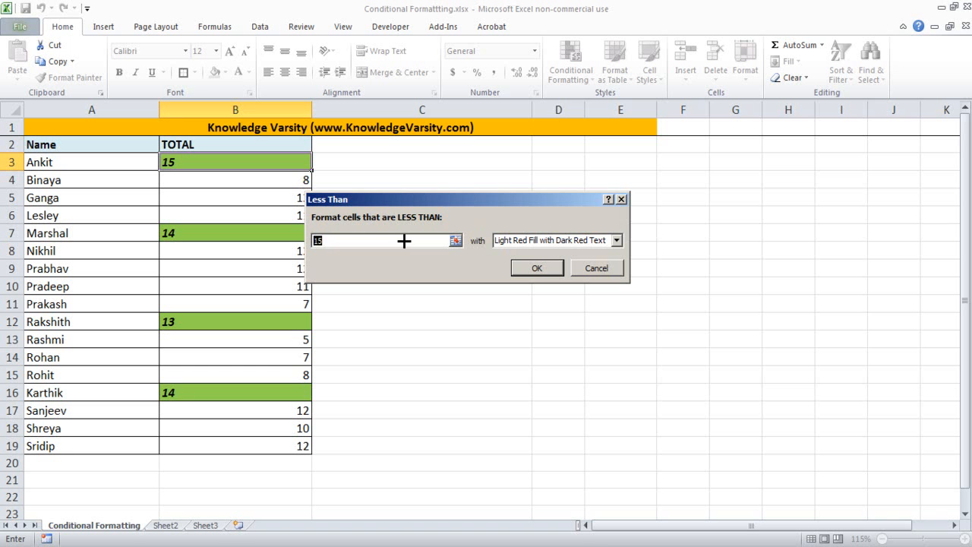
pyautogui.moveTo(421, 206); pyautogui.dragTo(553, 179)
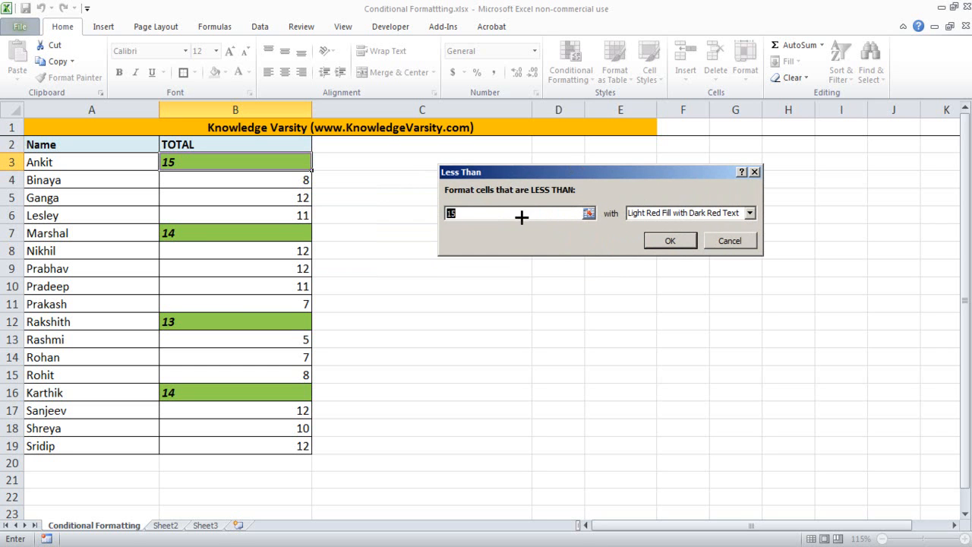
pyautogui.click(729, 240)
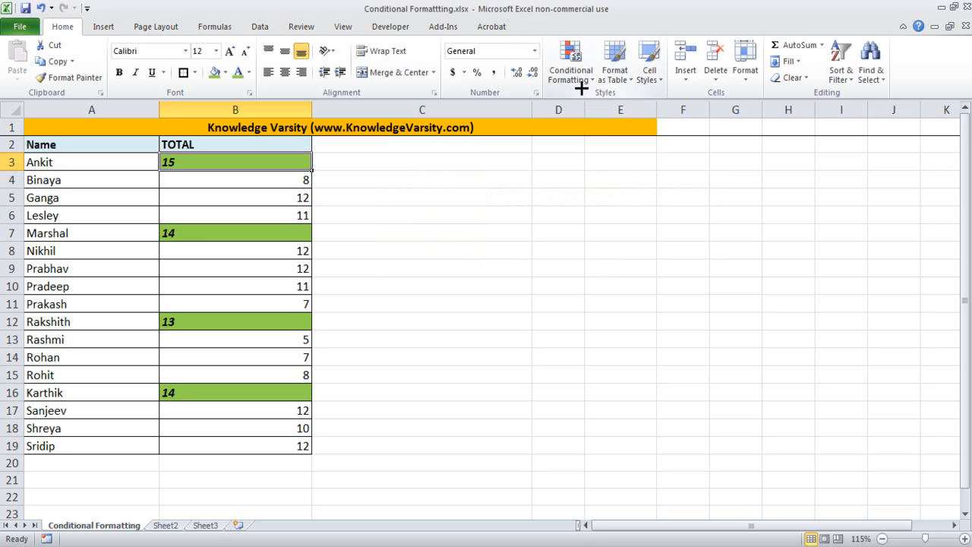
# Start a new conditional formatting rule for cell B3 that formats cell values less than or equal to 8
pyautogui.click(579, 76)
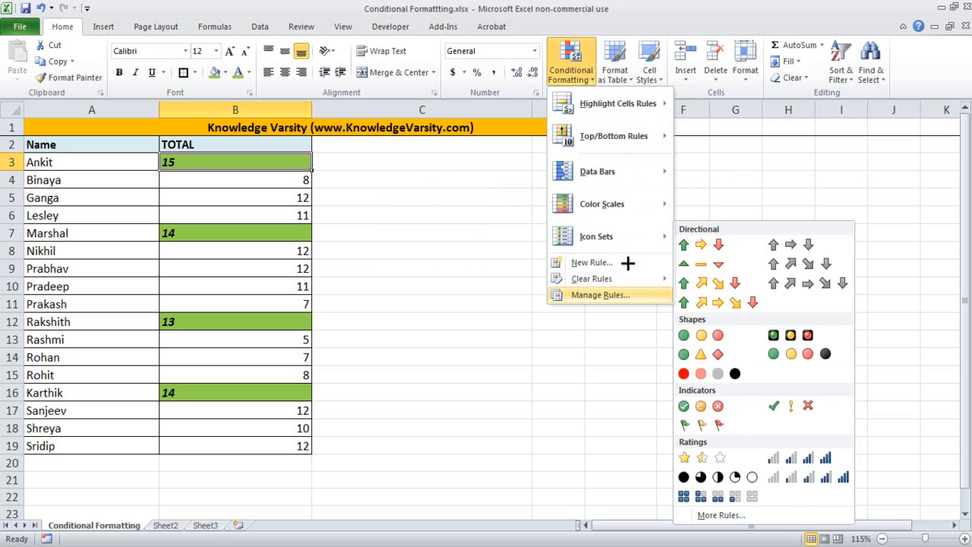
pyautogui.moveTo(615, 130)
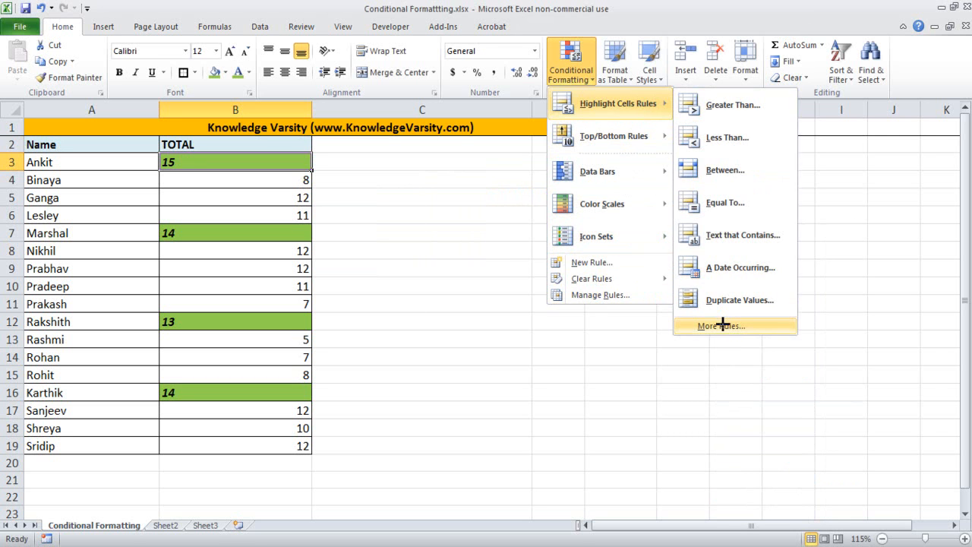
pyautogui.click(719, 379)
pyautogui.click(547, 252)
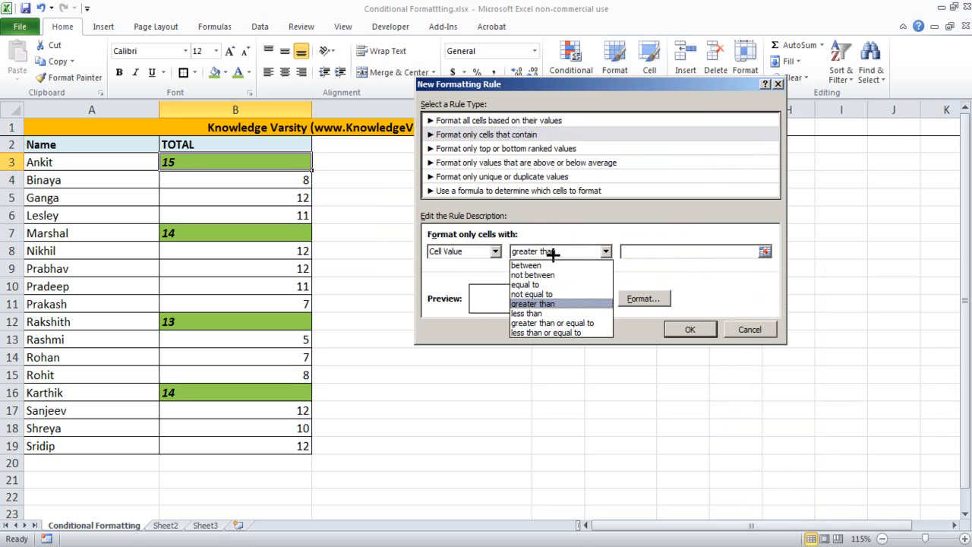
pyautogui.click(562, 332)
pyautogui.click(653, 252)
pyautogui.write('7')
pyautogui.moveTo(653, 251); pyautogui.dragTo(613, 256)
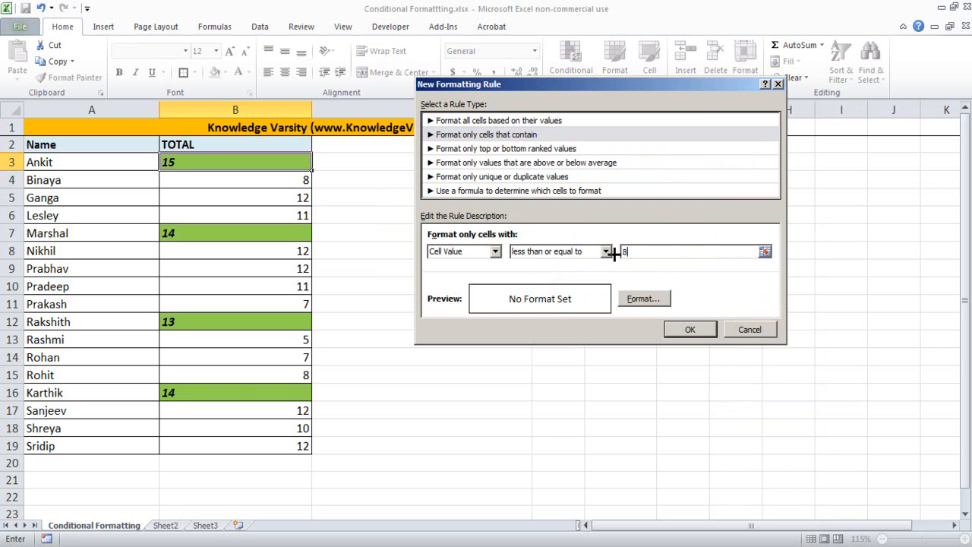
# Give the less than or equal to 8 rule a red background fill and apply it to cell B3
pyautogui.click(642, 299)
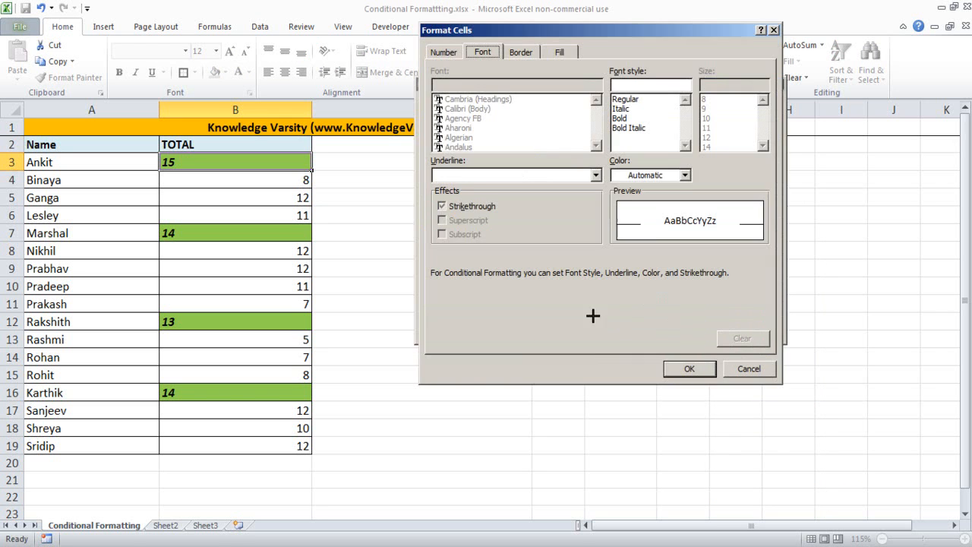
pyautogui.click(521, 51)
pyautogui.click(561, 51)
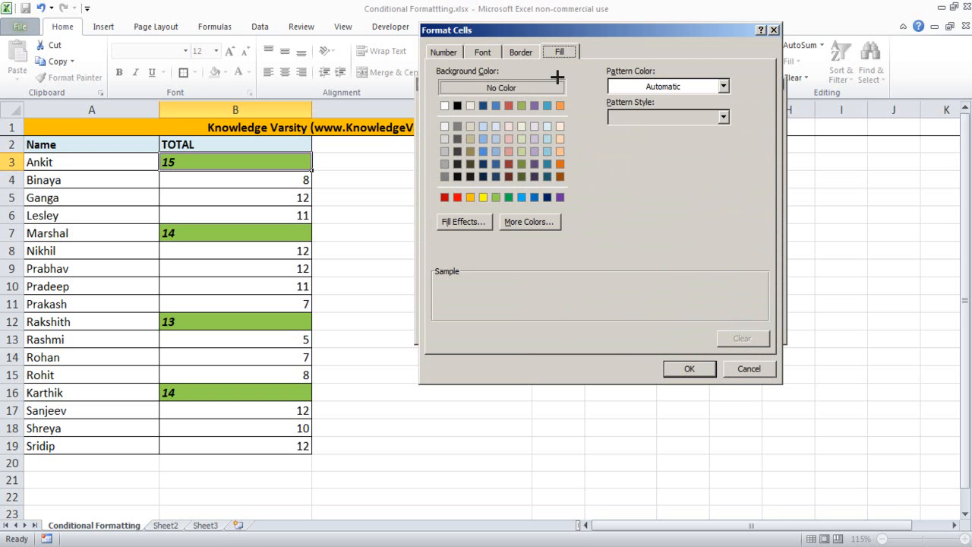
pyautogui.click(458, 197)
pyautogui.click(688, 369)
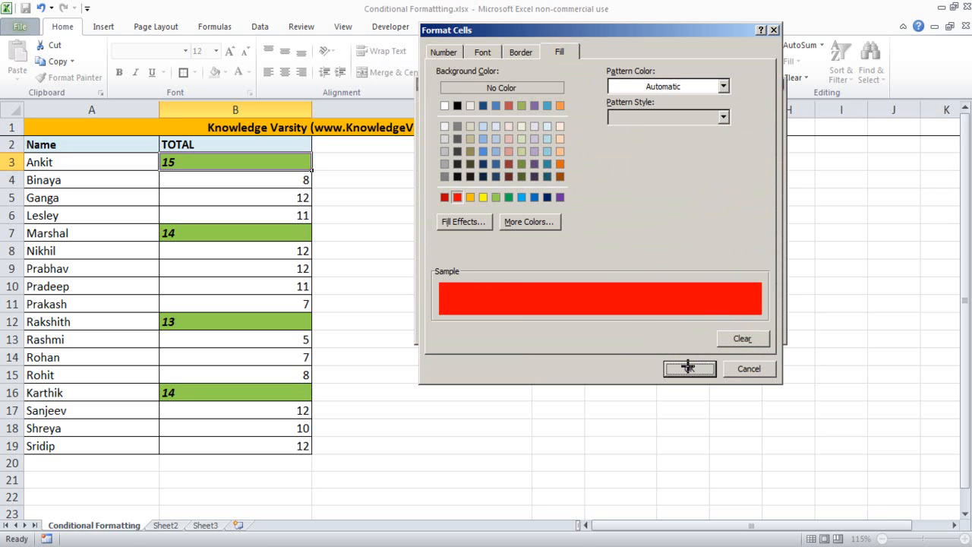
pyautogui.click(686, 329)
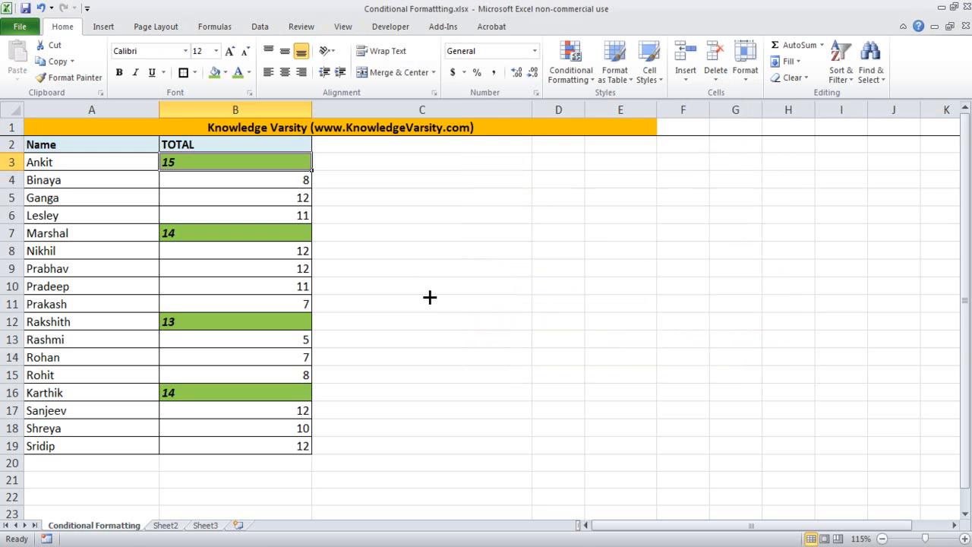
# Copy cell B3's conditional formatting onto B4:B19 with Format Painter and check the cells scoring 8 or less
pyautogui.click(292, 184)
pyautogui.click(281, 162)
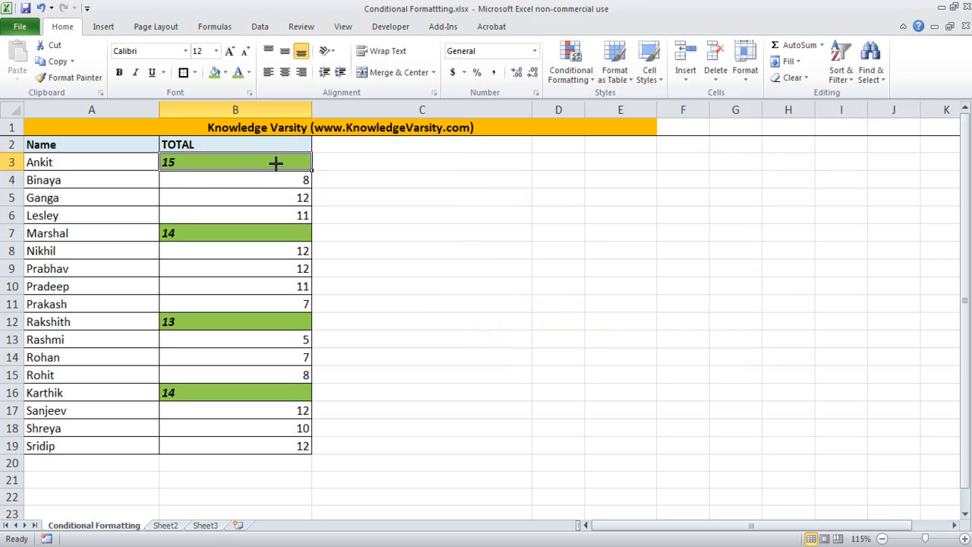
pyautogui.click(69, 78)
pyautogui.moveTo(261, 184)
pyautogui.mouseDown()
pyautogui.moveTo(256, 429)
pyautogui.moveTo(266, 436)
pyautogui.mouseUp()
pyautogui.click(585, 362)
pyautogui.click(303, 185)
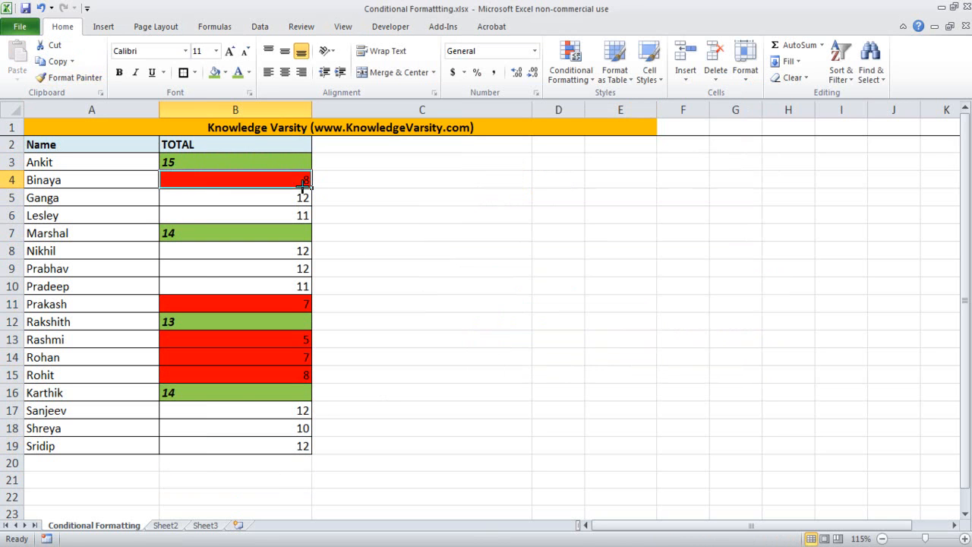
pyautogui.click(290, 338)
pyautogui.click(292, 302)
pyautogui.click(290, 353)
pyautogui.click(289, 375)
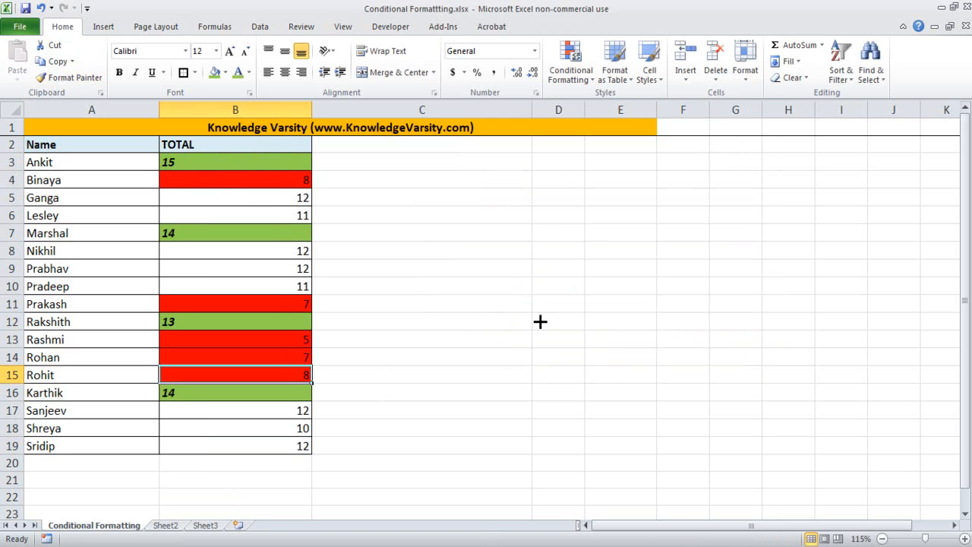